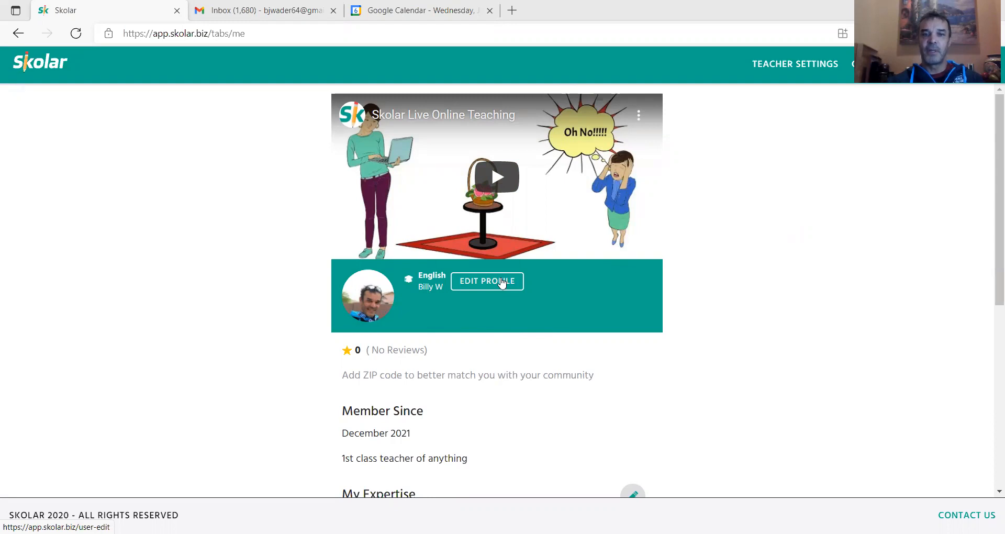
Step: Open the profile for editing and load the tall photo of the man in the yellow-green shirt from Pictures
{"action": "left_click", "coordinate": [502, 283]}
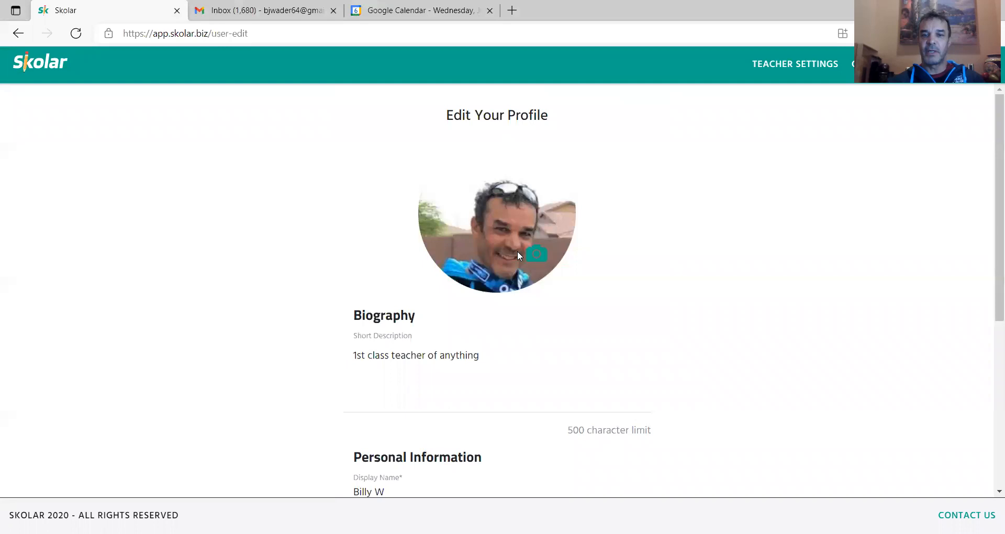
{"action": "left_click", "coordinate": [543, 252]}
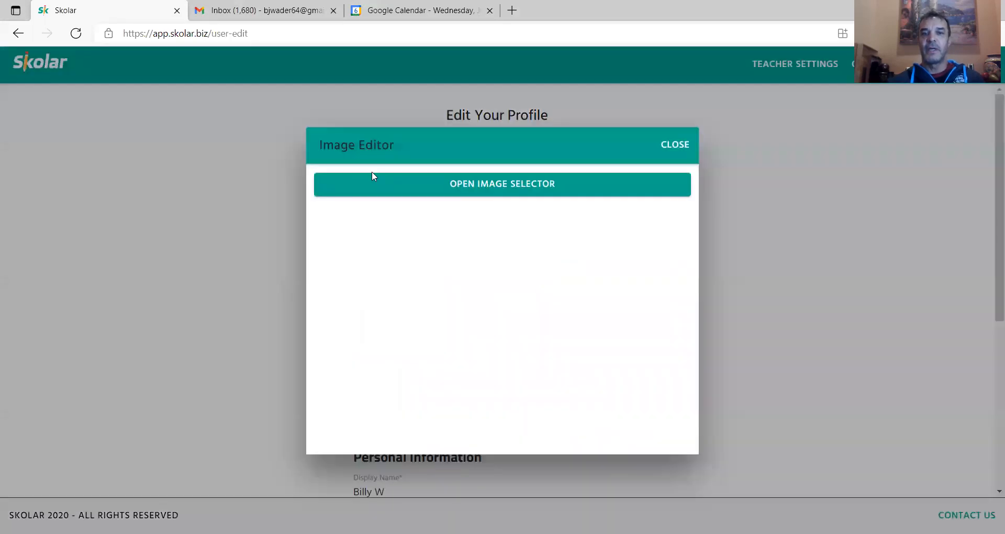
{"action": "left_click", "coordinate": [469, 183]}
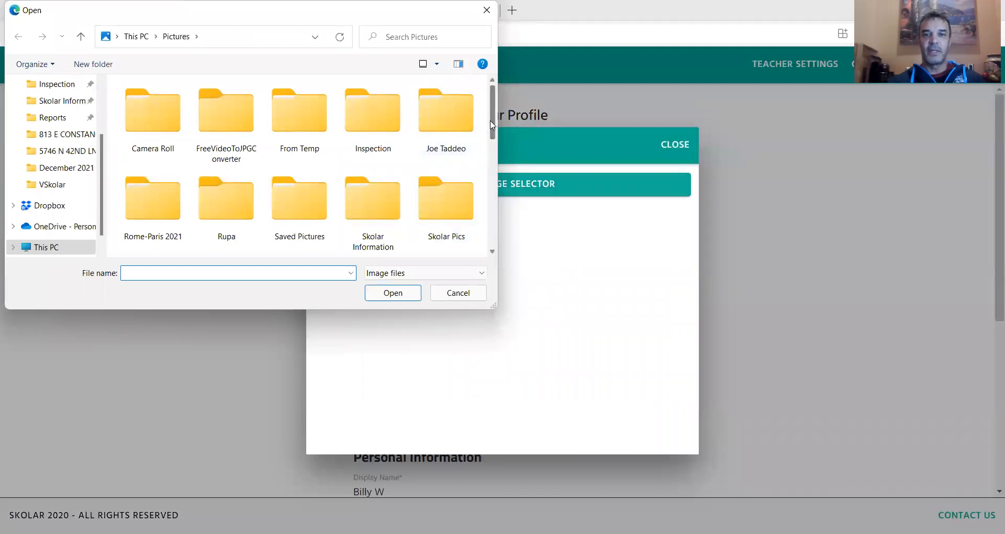
{"action": "left_click_drag", "start_coordinate": [494, 122], "coordinate": [504, 167]}
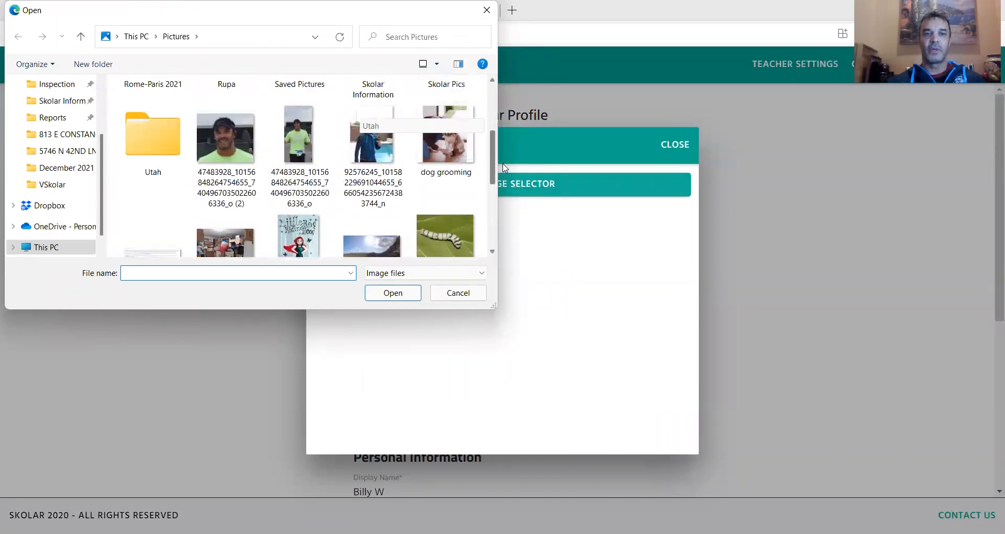
{"action": "left_click", "coordinate": [306, 134]}
{"action": "double_click", "coordinate": [305, 134]}
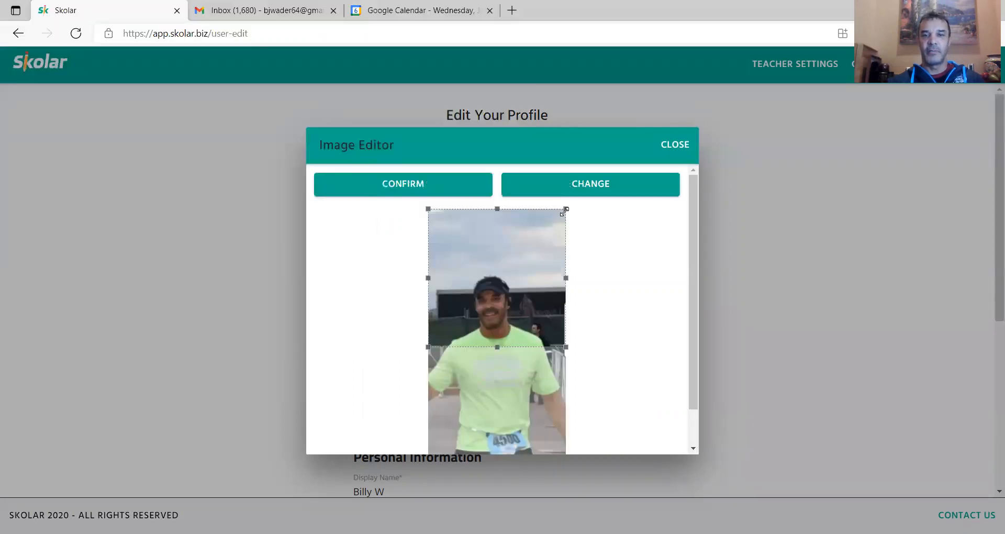
Step: Crop the photo to a smaller square around the man's face and apply it as the profile picture
{"action": "left_click_drag", "start_coordinate": [567, 211], "coordinate": [555, 222]}
{"action": "left_click_drag", "start_coordinate": [490, 221], "coordinate": [485, 267]}
{"action": "left_click_drag", "start_coordinate": [464, 303], "coordinate": [487, 302]}
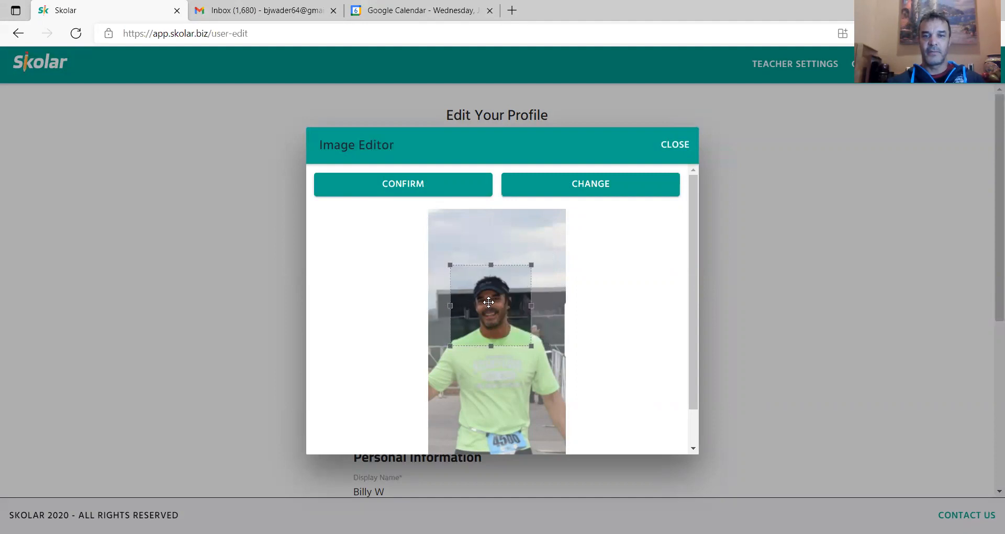
{"action": "left_click", "coordinate": [417, 192]}
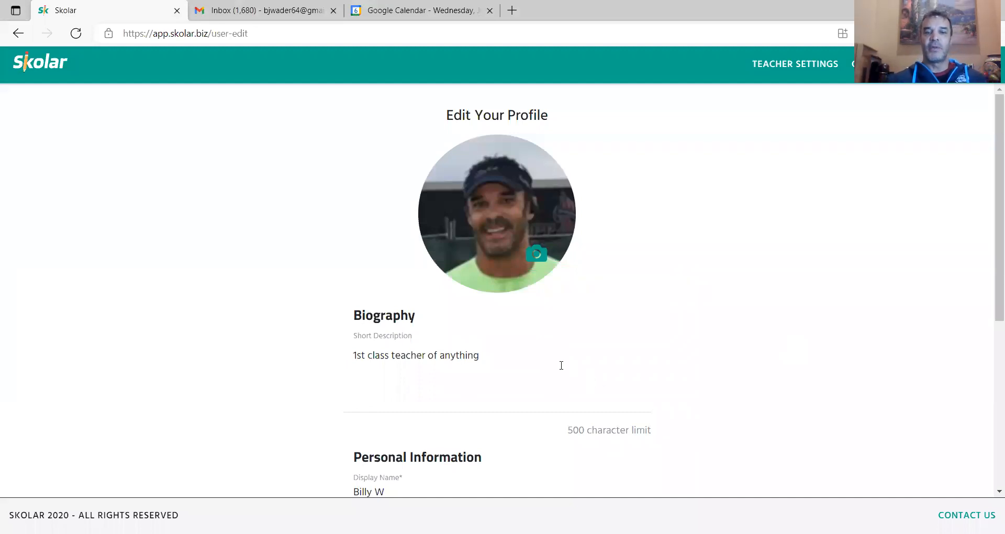
Step: Review the biography, personal information, profile video and default meeting link fields, and return to the profile page
{"action": "scroll", "coordinate": [561, 365], "scroll_direction": "down", "scroll_amount": 2}
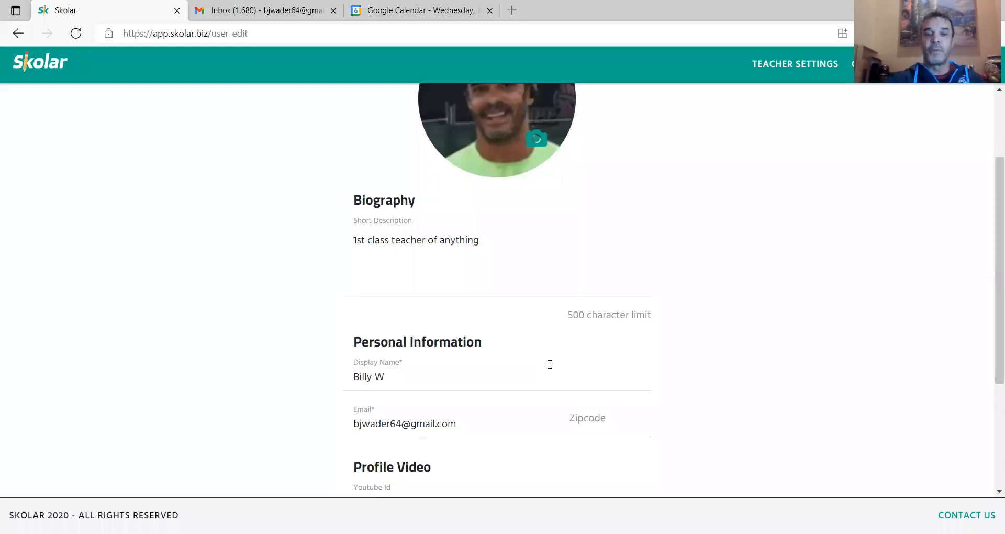
{"action": "scroll", "coordinate": [550, 365], "scroll_direction": "down", "scroll_amount": 4}
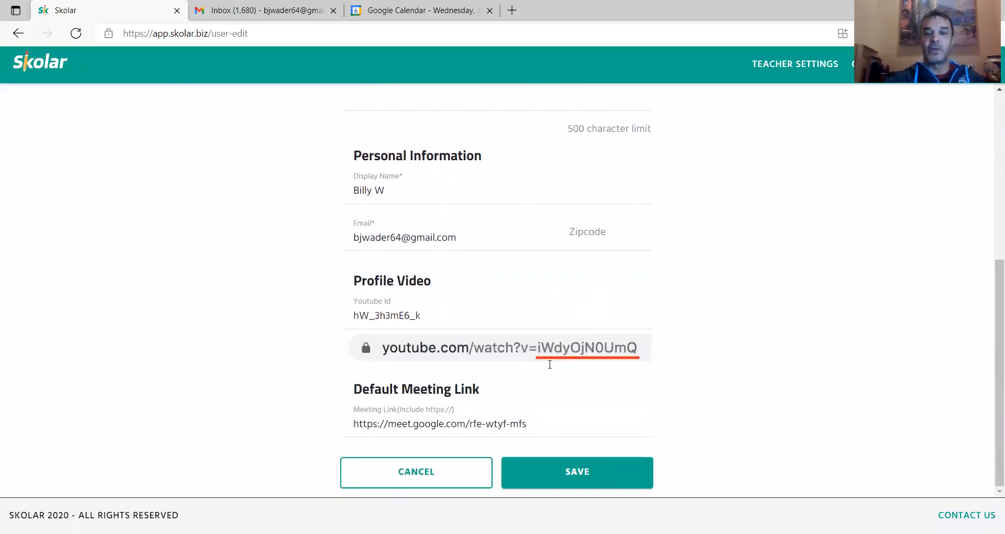
{"action": "scroll", "coordinate": [550, 364], "scroll_direction": "up", "scroll_amount": 6}
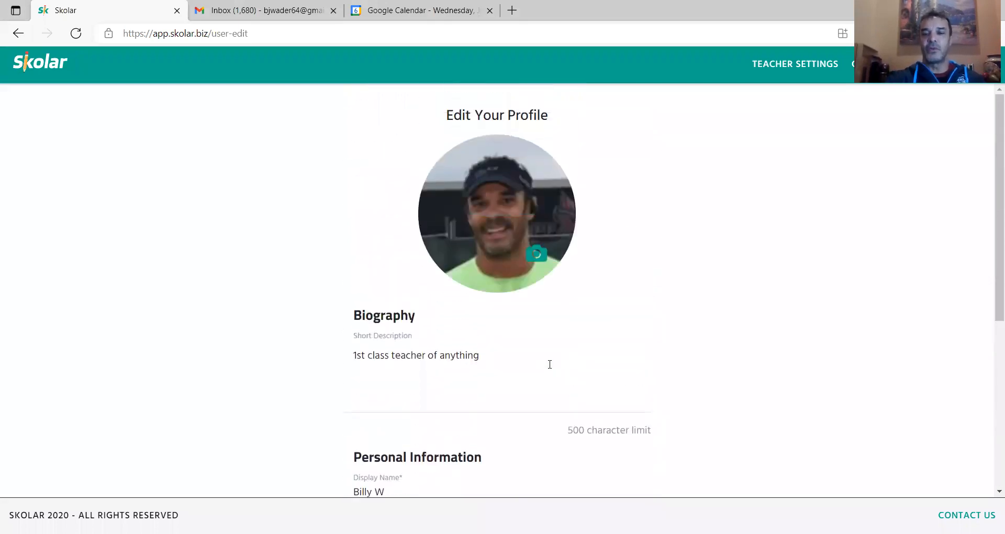
{"action": "scroll", "coordinate": [550, 365], "scroll_direction": "down", "scroll_amount": 4}
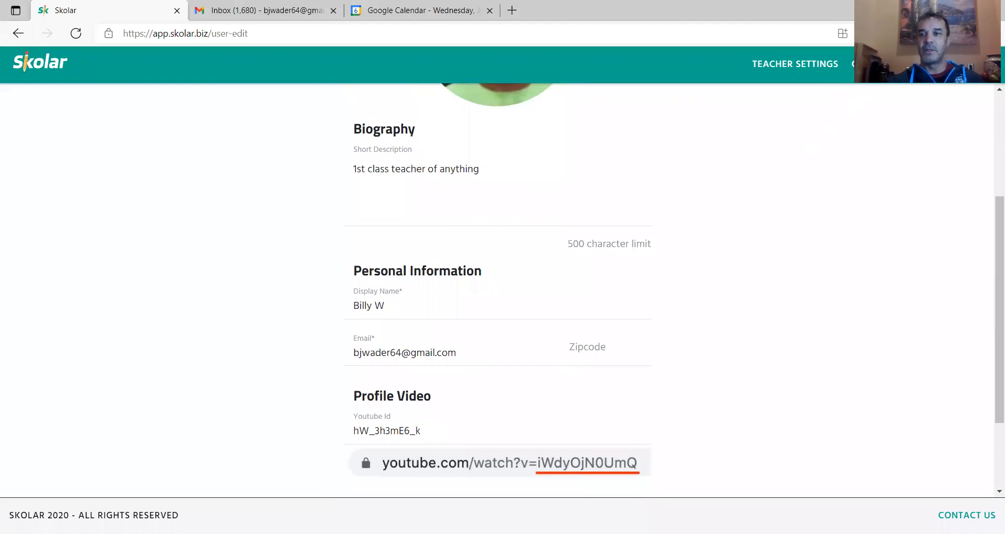
{"action": "left_click", "coordinate": [964, 63]}
{"action": "left_click", "coordinate": [875, 103]}
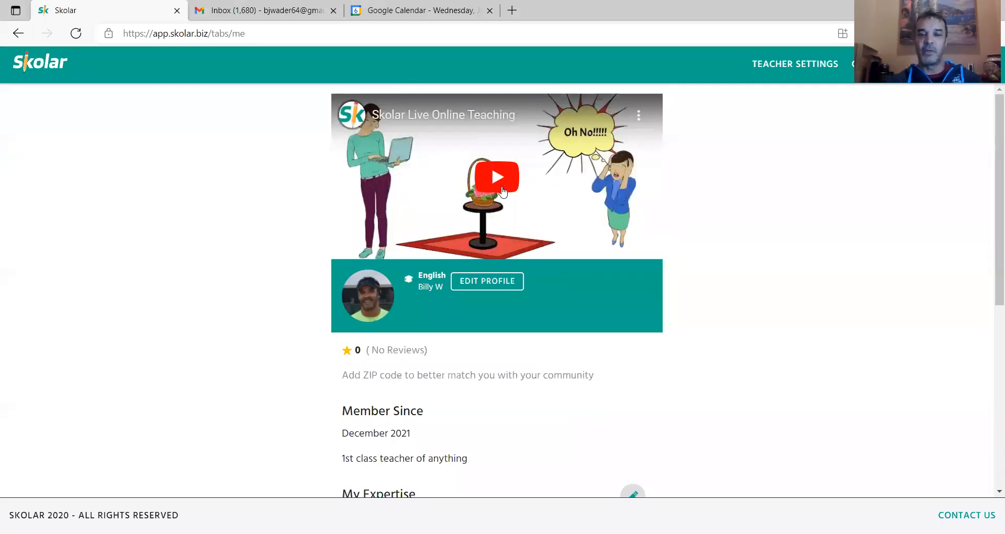
Step: Reopen the profile editor, replace the space in the display name with an underscore, and save the profile
{"action": "left_click", "coordinate": [490, 279]}
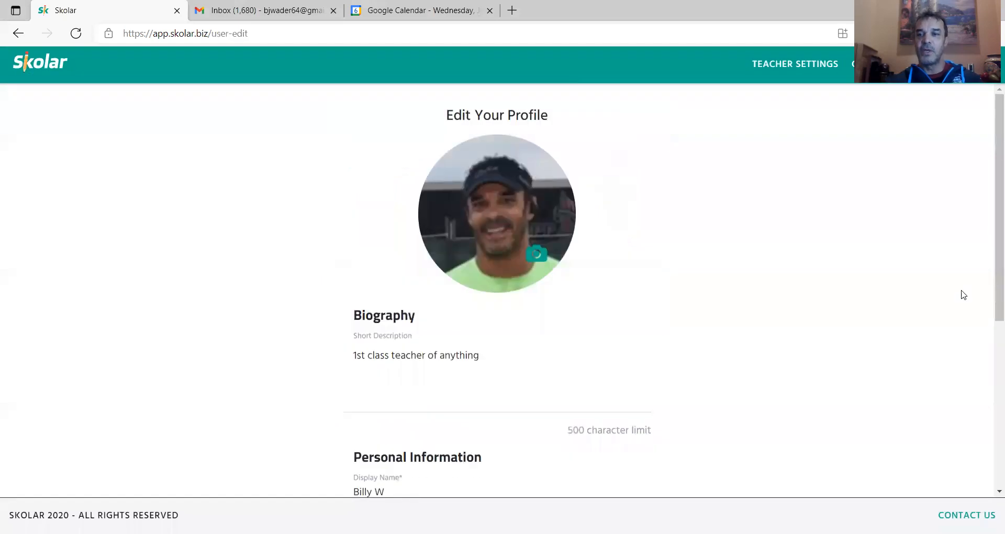
{"action": "left_click_drag", "start_coordinate": [989, 283], "coordinate": [992, 466]}
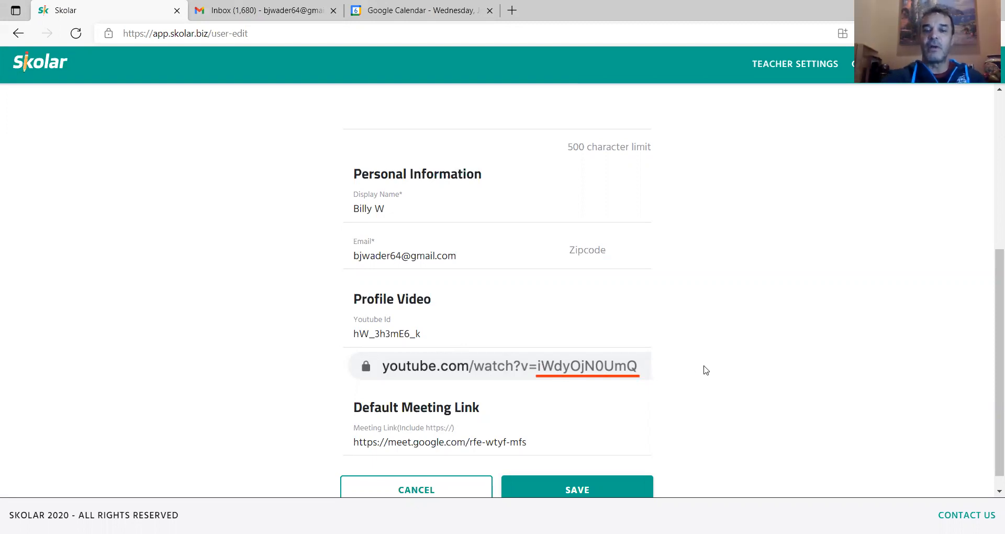
{"action": "scroll", "coordinate": [706, 370], "scroll_direction": "down", "scroll_amount": 1}
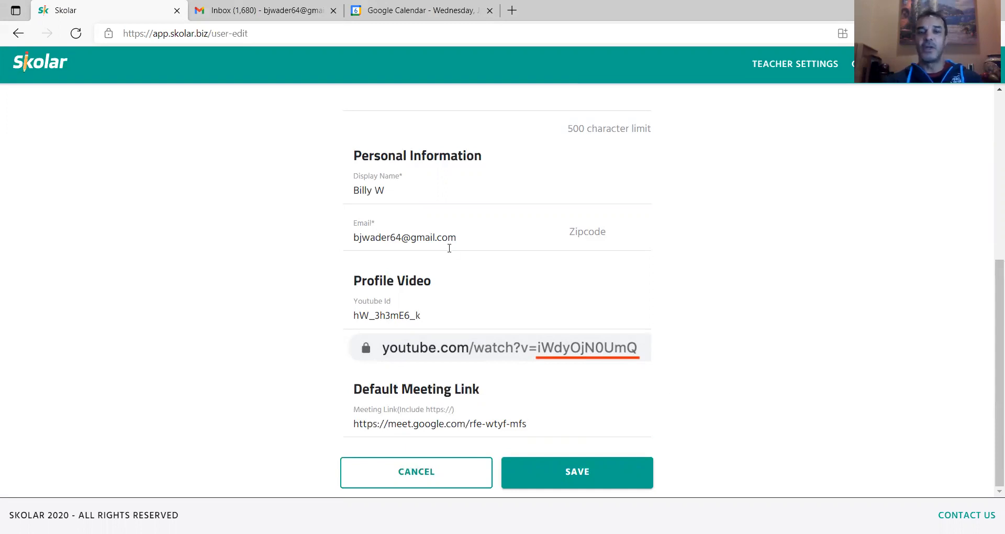
{"action": "left_click", "coordinate": [376, 190]}
{"action": "key", "text": "BackSpace"}
{"action": "type", "text": "_"}
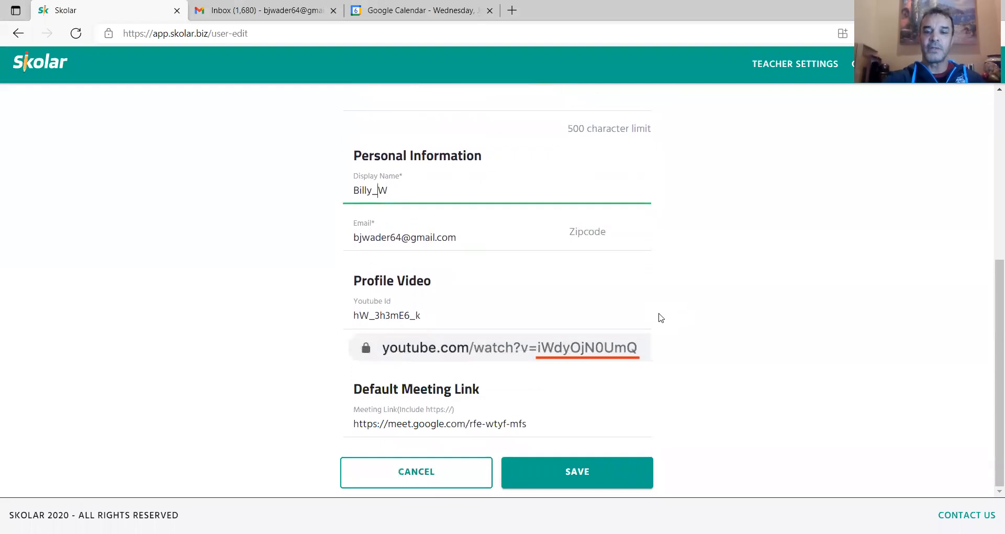
{"action": "key", "text": "Return"}
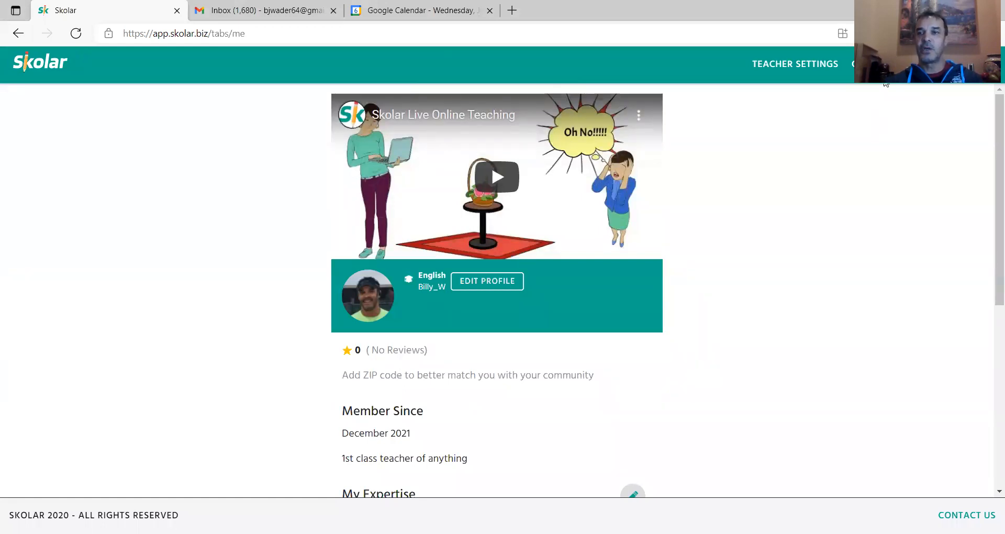
Step: Create a new group class titled "Childrens Story Time Little Red Riding Hood"
{"action": "left_click", "coordinate": [885, 64]}
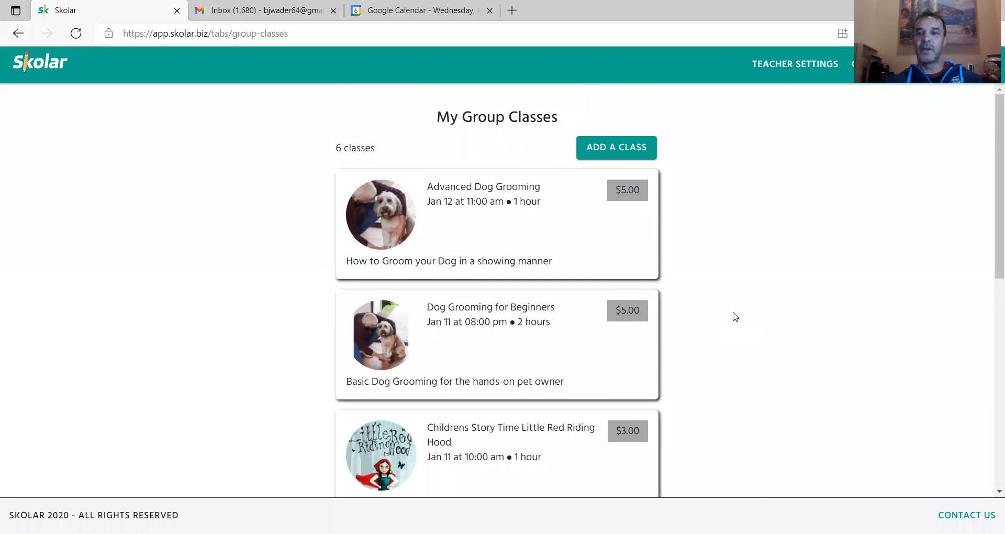
{"action": "left_click", "coordinate": [626, 153]}
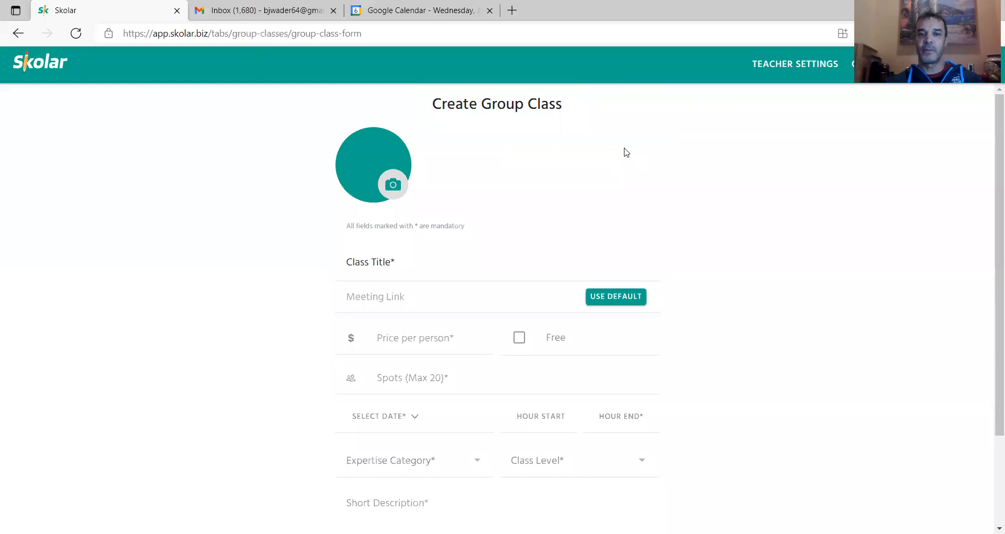
{"action": "left_click", "coordinate": [472, 273]}
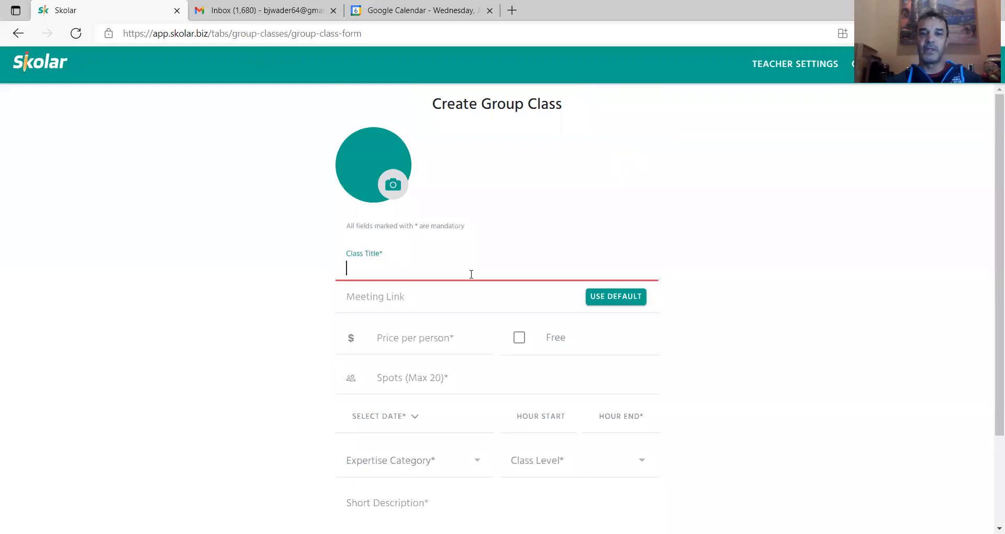
{"action": "type", "text": "Childrens Story Time"}
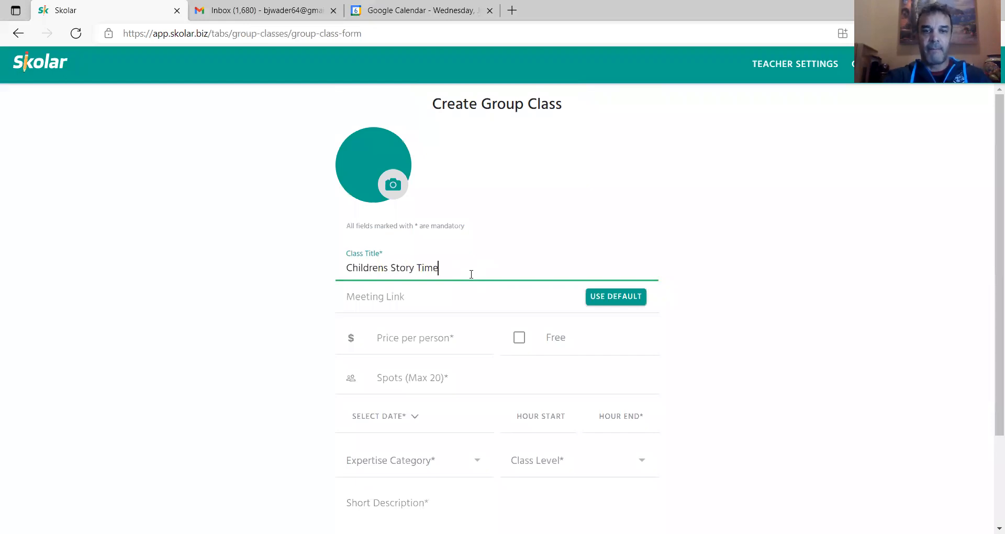
{"action": "type", "text": " Litle"}
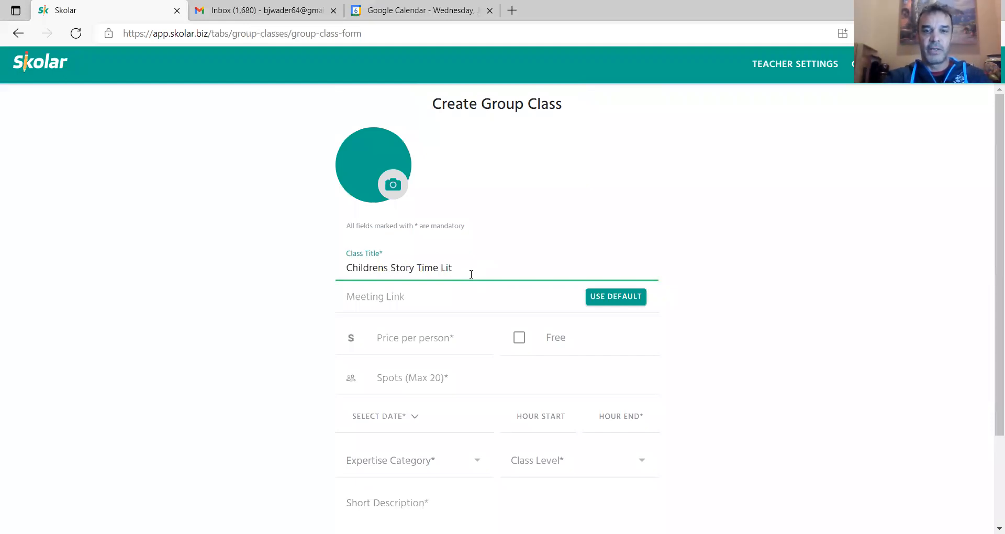
{"action": "key", "text": "BackSpace"}
{"action": "key", "text": "BackSpace"}
{"action": "type", "text": "tle Red Rdi"}
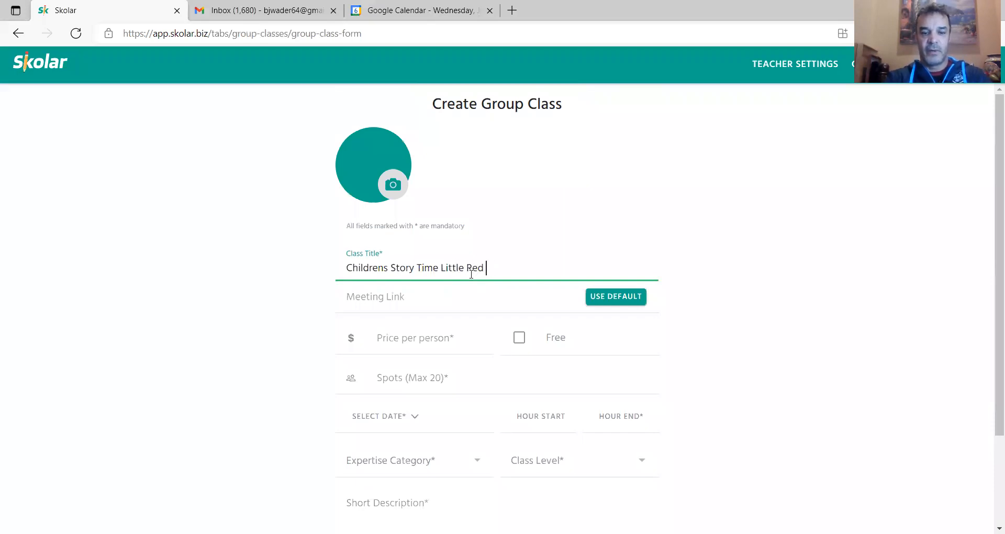
{"action": "type", "text": "ding Hood"}
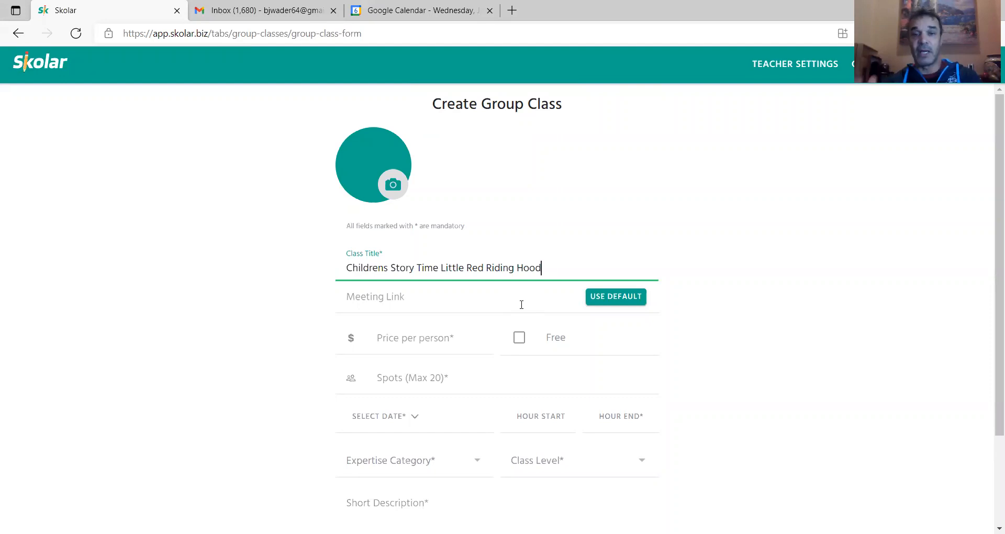
Step: Set the class price to $2 per person and the number of spots to 20
{"action": "left_click", "coordinate": [440, 341]}
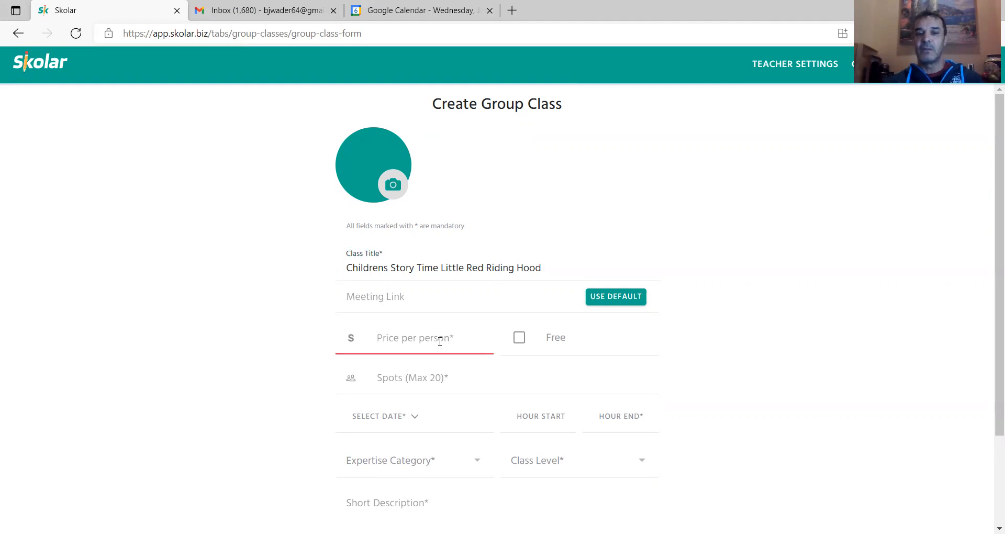
{"action": "type", "text": "2"}
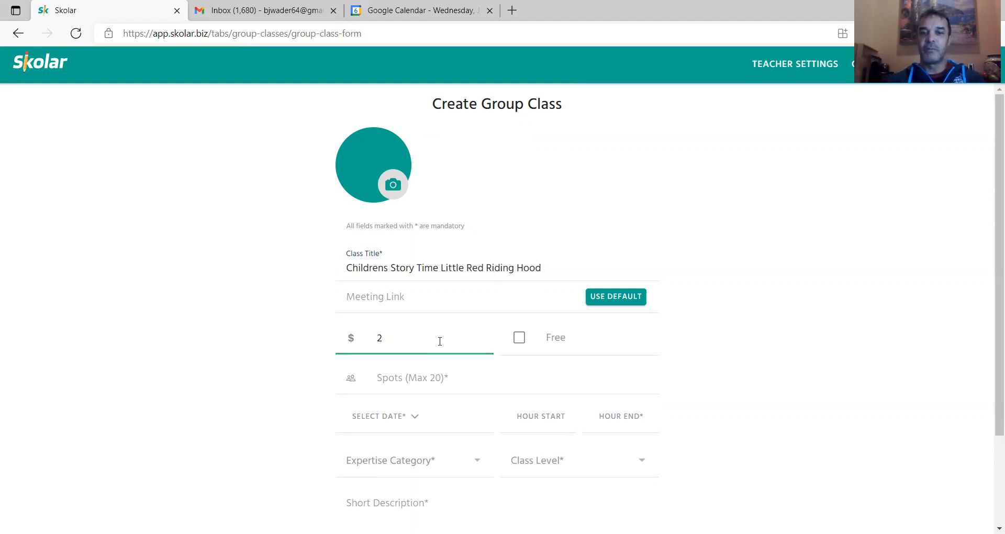
{"action": "left_click", "coordinate": [443, 380]}
{"action": "type", "text": "20"}
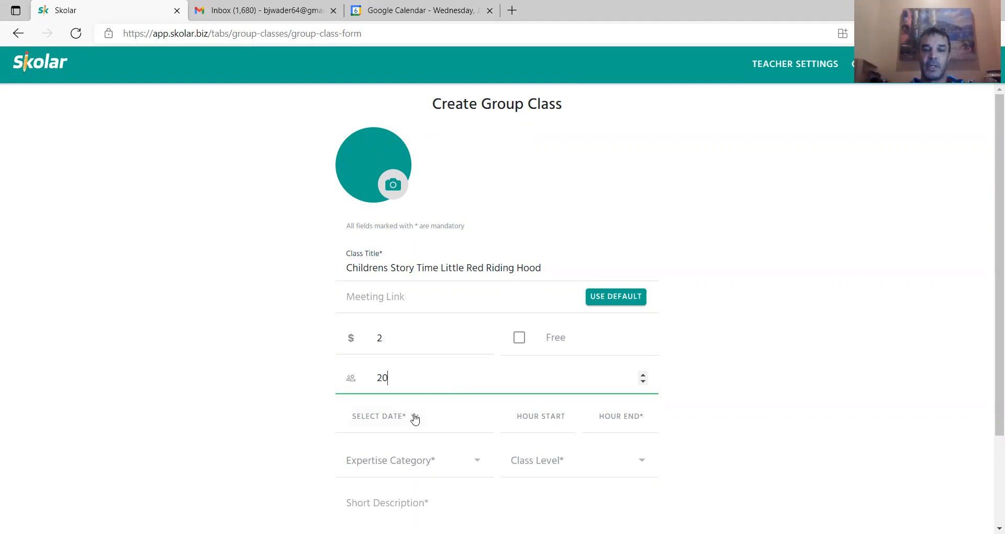
Step: Schedule the class for January 13, 2022, with a start time of 9:00 AM
{"action": "left_click", "coordinate": [415, 419]}
{"action": "left_click_drag", "start_coordinate": [504, 472], "coordinate": [511, 267]}
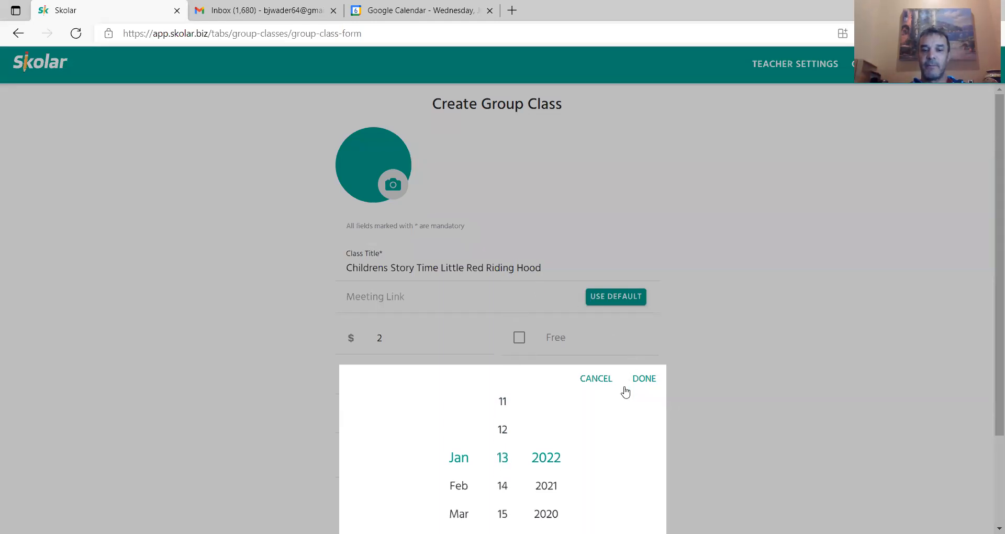
{"action": "left_click", "coordinate": [644, 379]}
{"action": "left_click", "coordinate": [557, 421]}
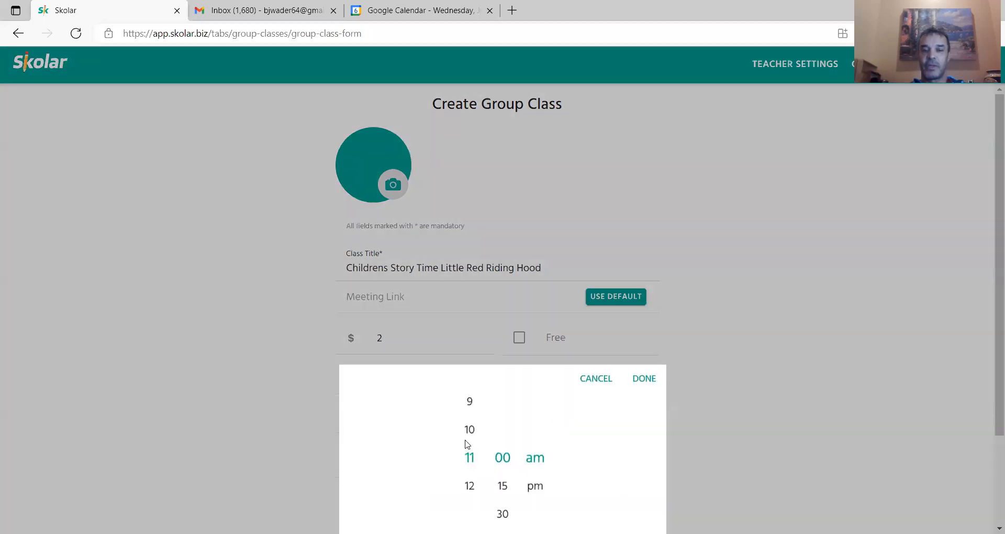
{"action": "left_click_drag", "start_coordinate": [467, 431], "coordinate": [478, 487]}
{"action": "left_click", "coordinate": [642, 382]}
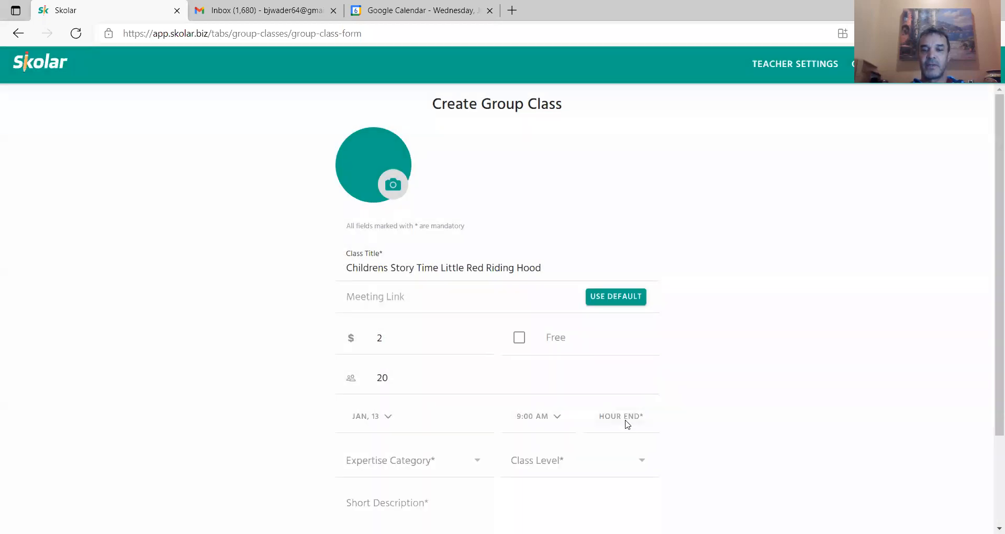
Step: Set the class end time to 9:30 AM
{"action": "left_click", "coordinate": [625, 418]}
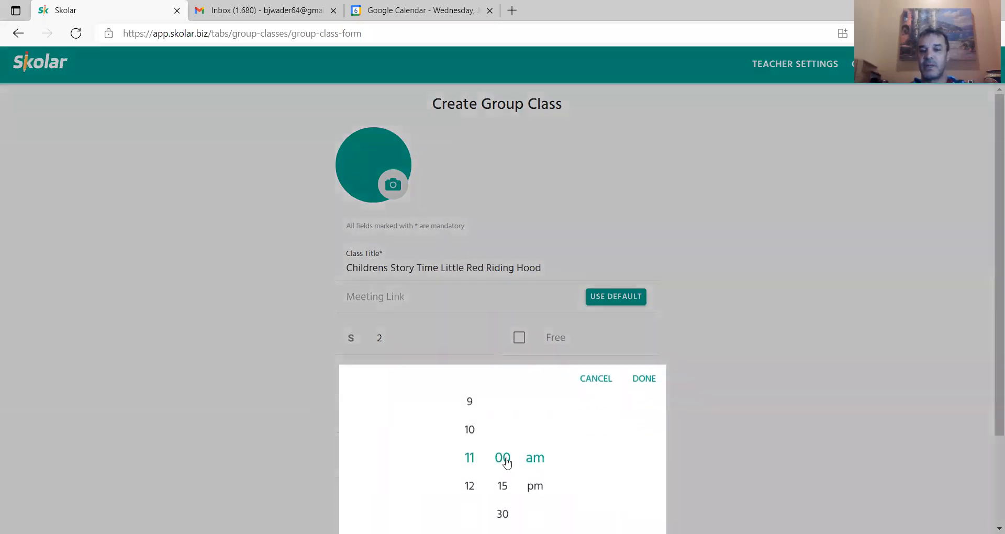
{"action": "left_click_drag", "start_coordinate": [471, 431], "coordinate": [471, 491]}
{"action": "left_click_drag", "start_coordinate": [505, 463], "coordinate": [504, 410]}
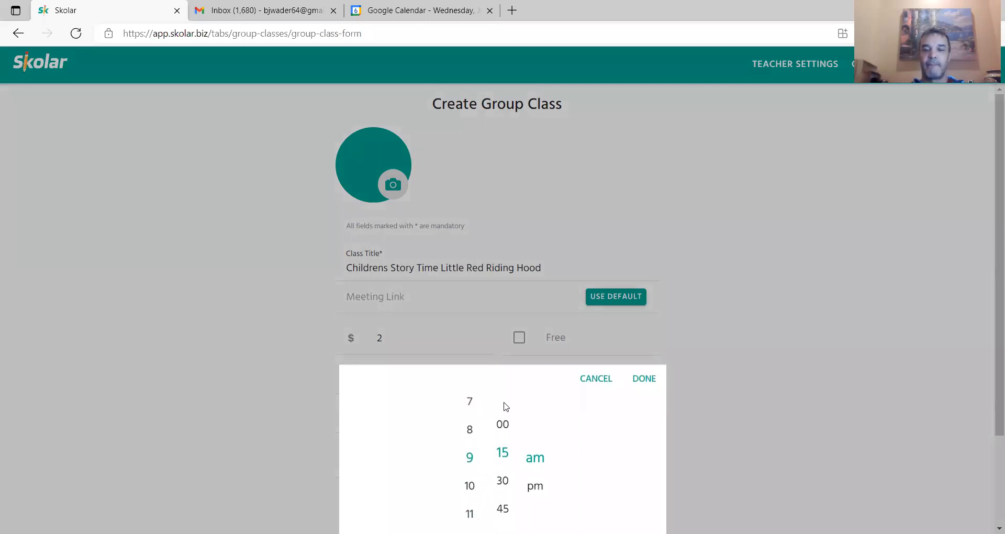
{"action": "left_click_drag", "start_coordinate": [508, 455], "coordinate": [503, 432]}
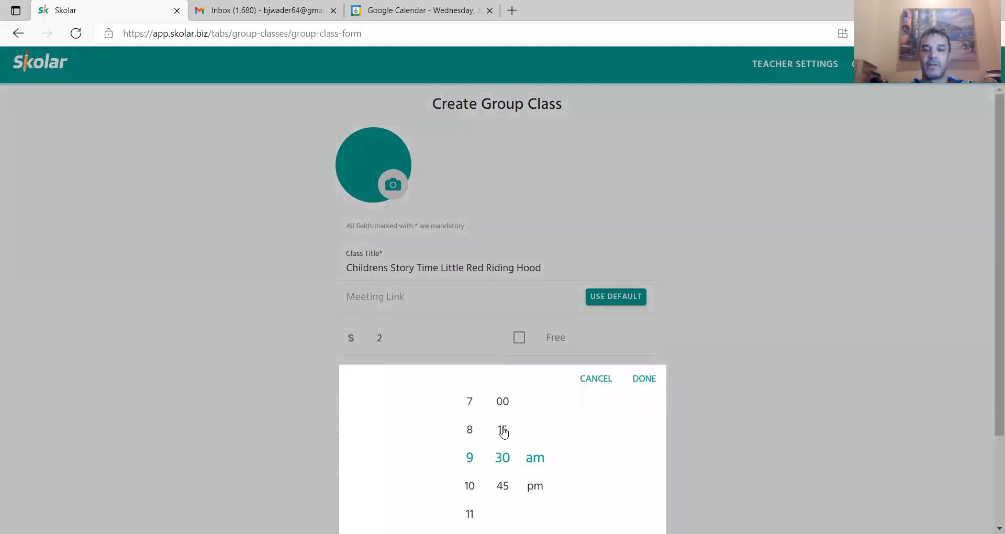
{"action": "left_click", "coordinate": [644, 378]}
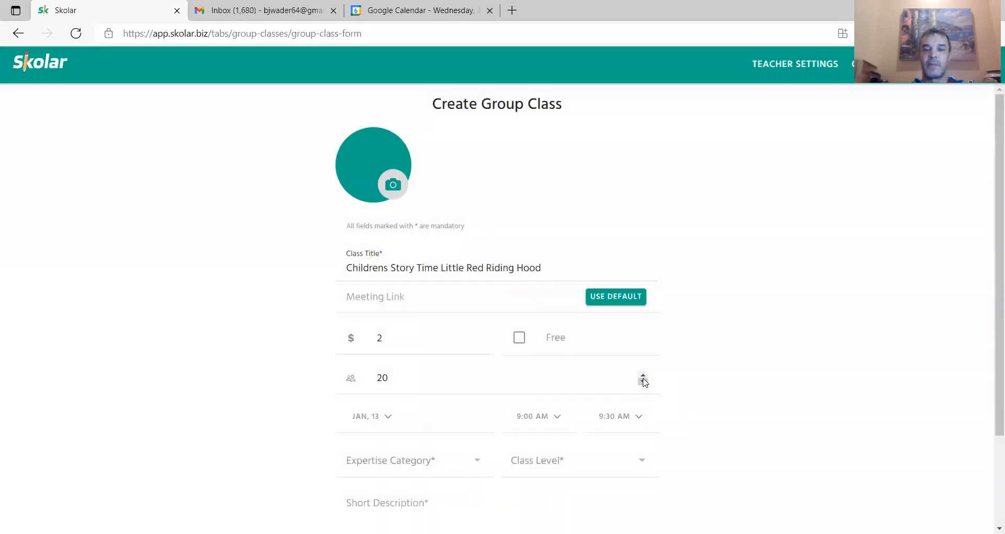
Step: Set the class's expertise category to English and its class level to Beginner
{"action": "left_click", "coordinate": [477, 461]}
{"action": "left_click", "coordinate": [444, 292]}
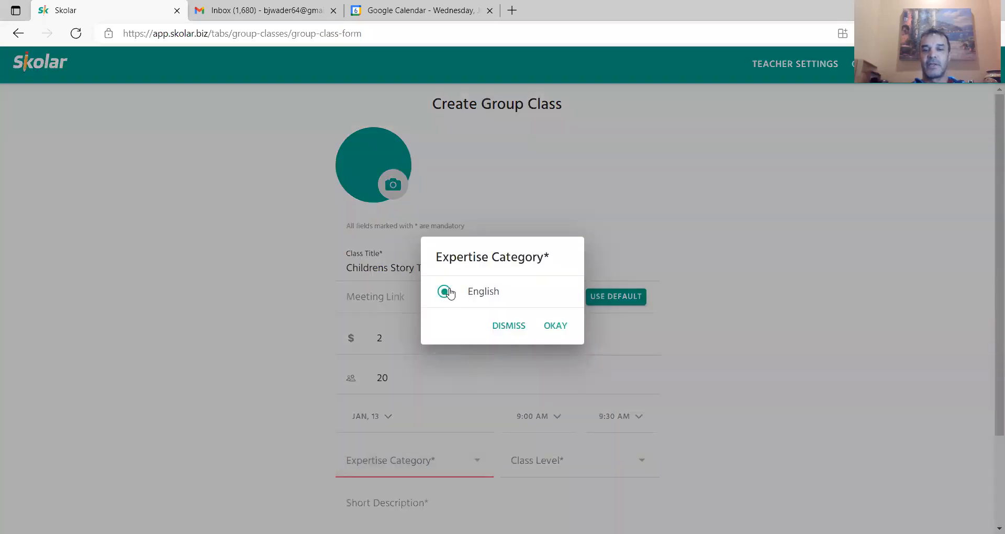
{"action": "left_click", "coordinate": [557, 327]}
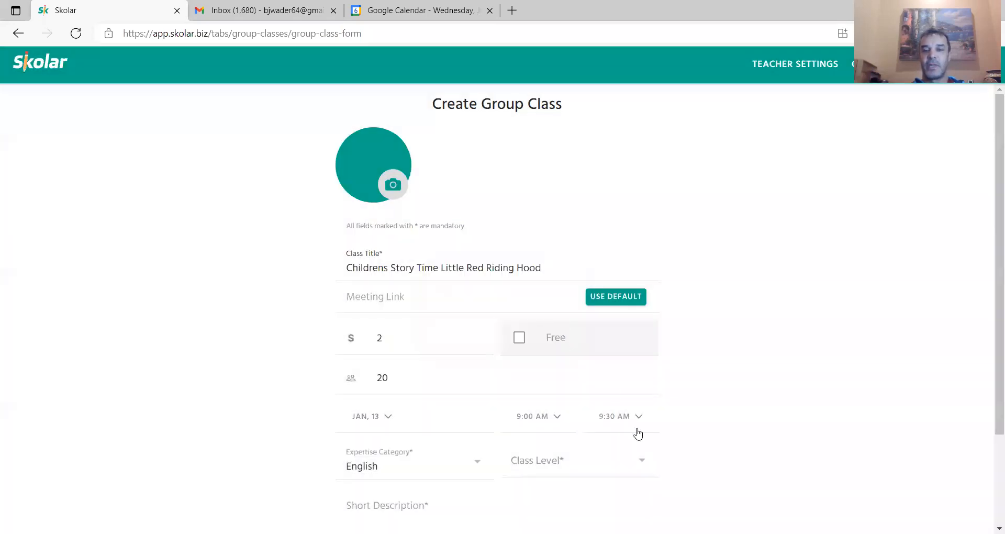
{"action": "left_click", "coordinate": [634, 459]}
{"action": "left_click", "coordinate": [505, 262]}
{"action": "left_click", "coordinate": [552, 357]}
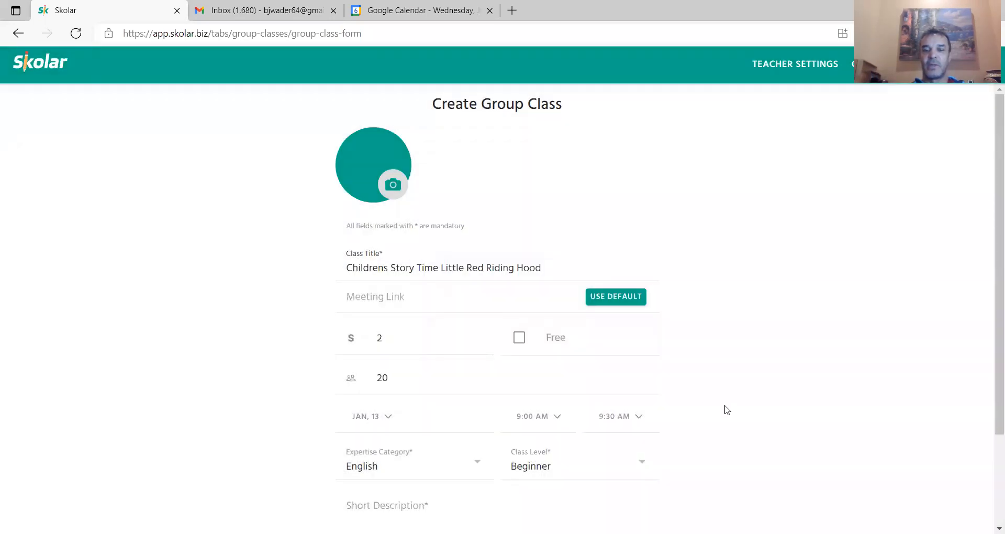
Step: Enter the short description "Reading Short Stories to Children of all Ages." for the class
{"action": "scroll", "coordinate": [727, 411], "scroll_direction": "down", "scroll_amount": 2}
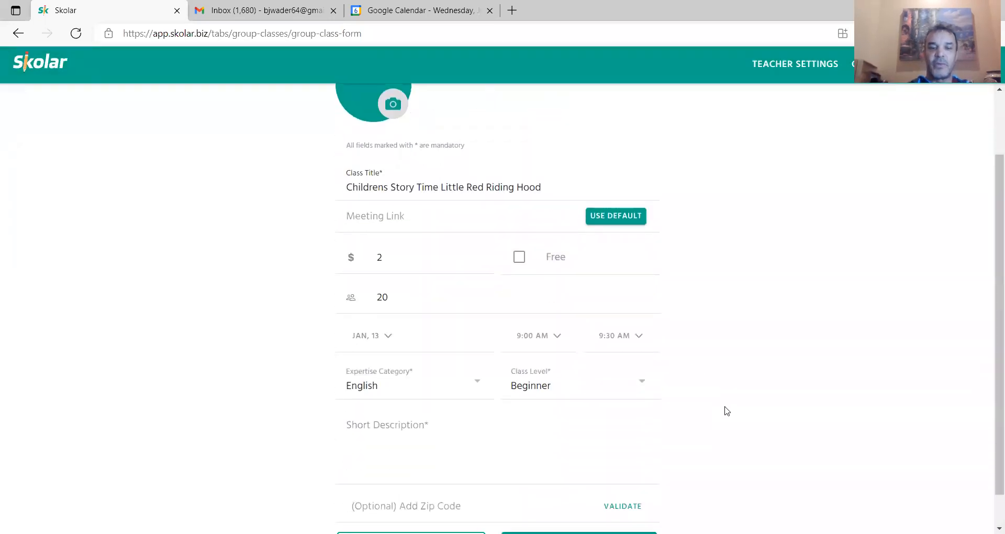
{"action": "left_click", "coordinate": [400, 430]}
{"action": "type", "text": "R"}
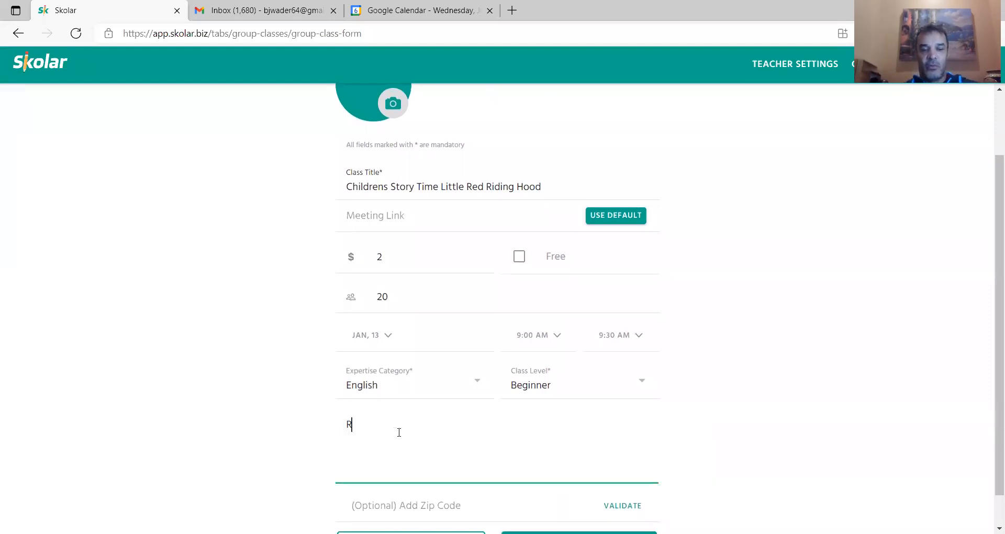
{"action": "type", "text": "eadigng"}
{"action": "key", "text": "BackSpace"}
{"action": "key", "text": "BackSpace"}
{"action": "key", "text": "BackSpace"}
{"action": "type", "text": "ng "}
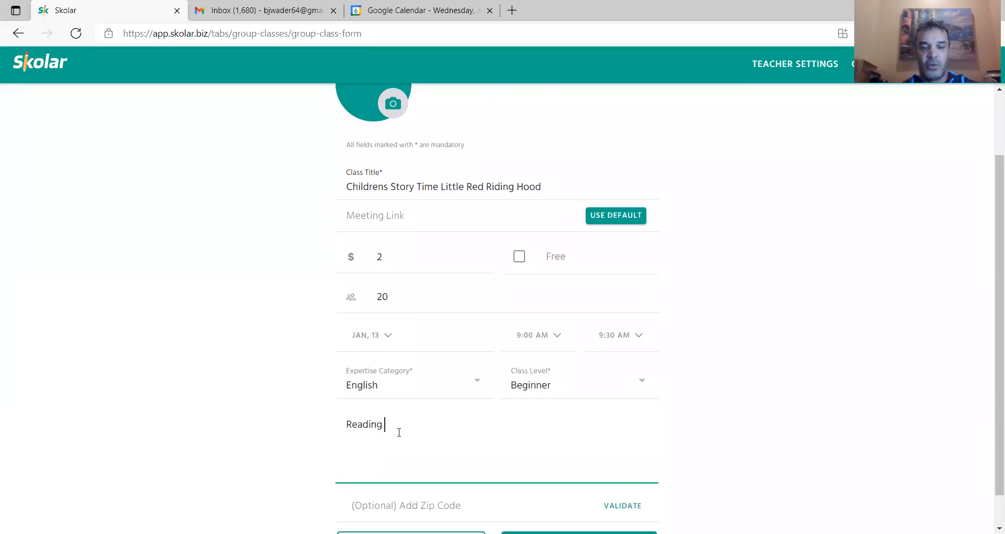
{"action": "type", "text": "Short Storie"}
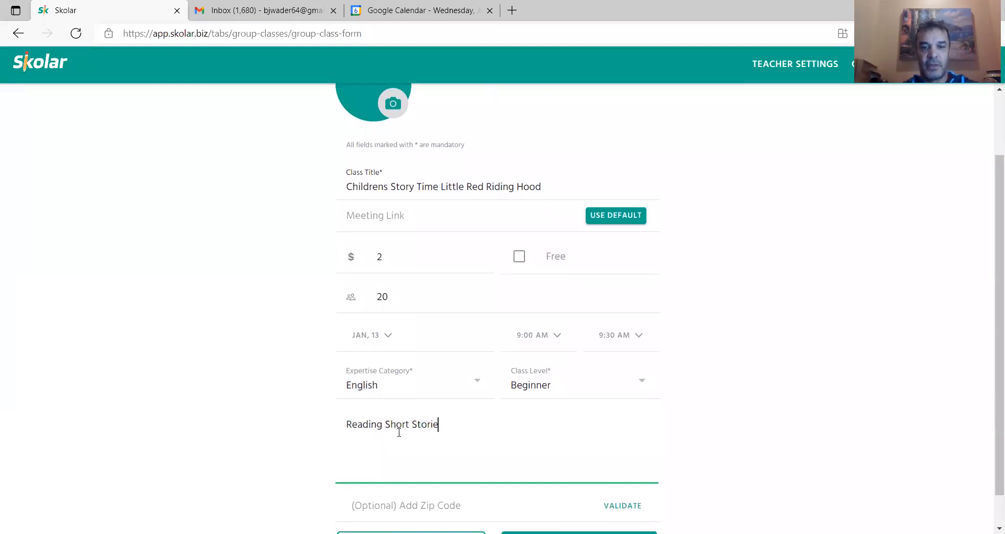
{"action": "type", "text": "s to Child"}
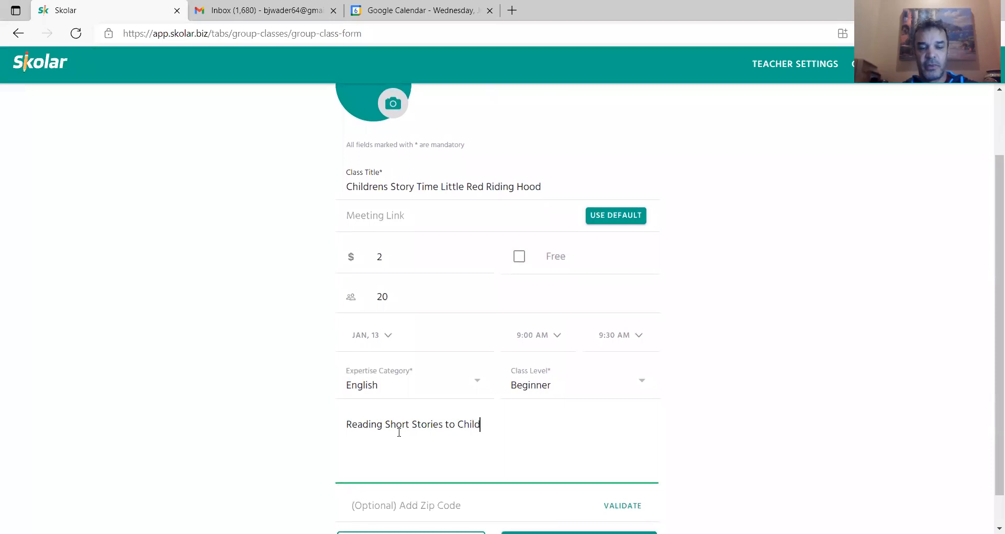
{"action": "key", "text": "BackSpace"}
{"action": "type", "text": "dren of all Ages."}
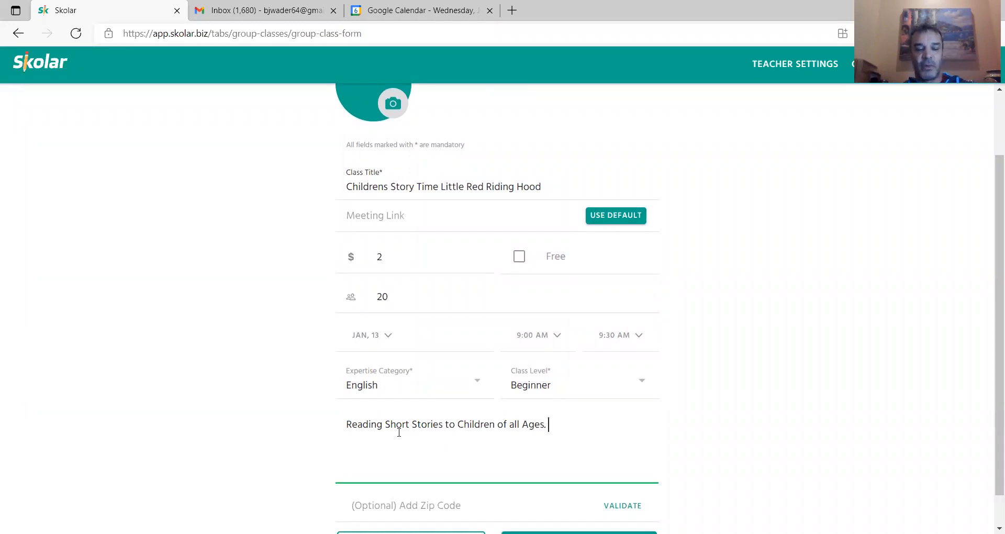
Step: Add "*****PARENTS MUST BE PRESENT*****" on its own line below the first sentence of the short description
{"action": "type", "text": " PAR"}
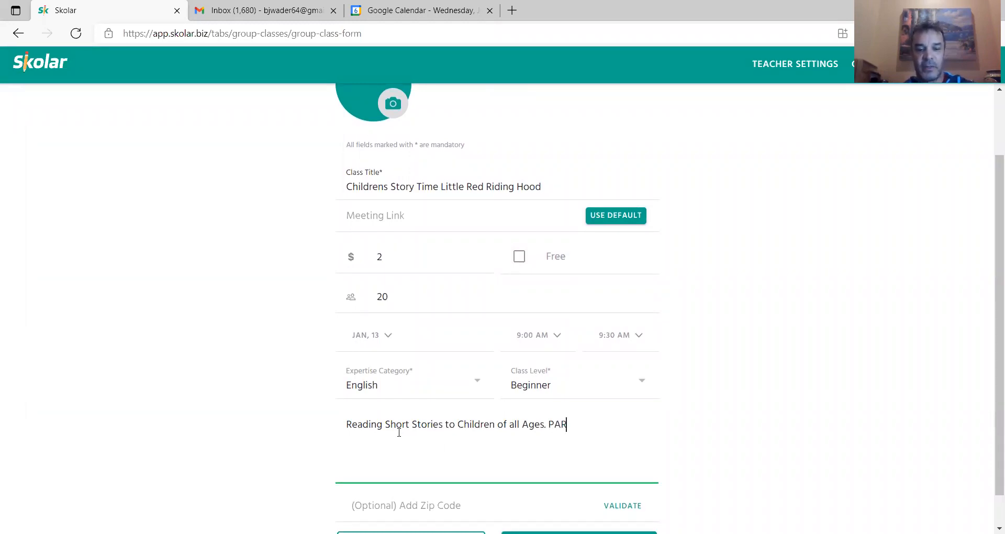
{"action": "type", "text": "ENTS MUST "}
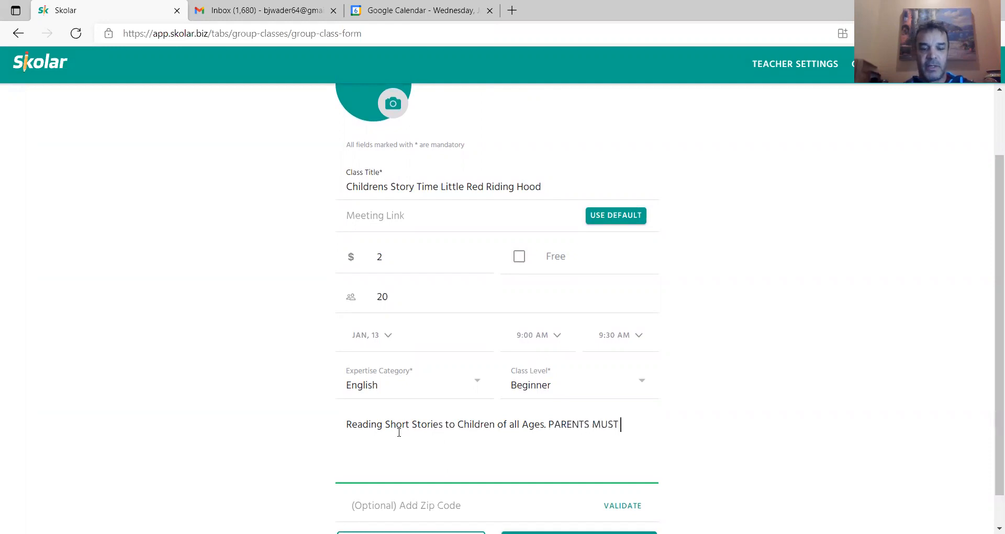
{"action": "type", "text": "BE PRESENT"}
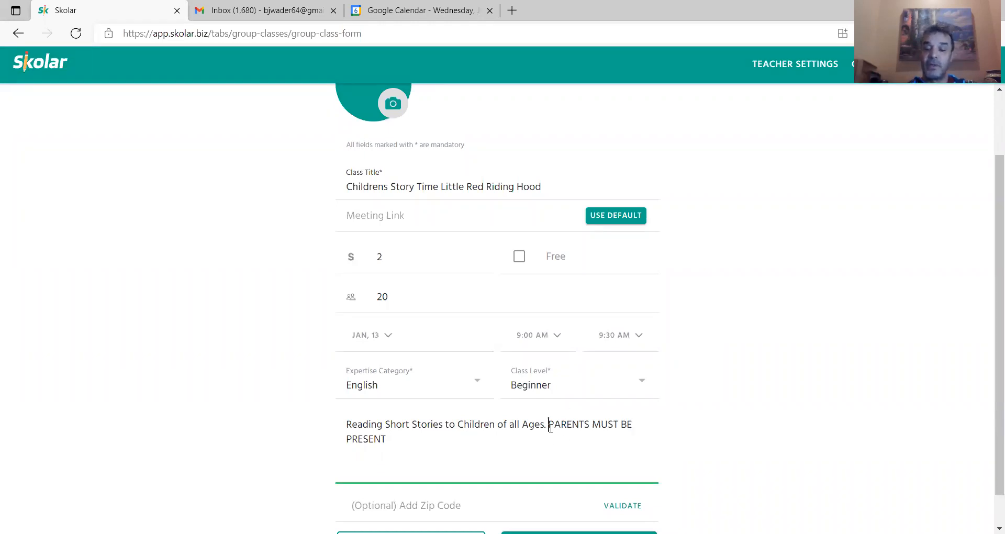
{"action": "key", "text": "Return"}
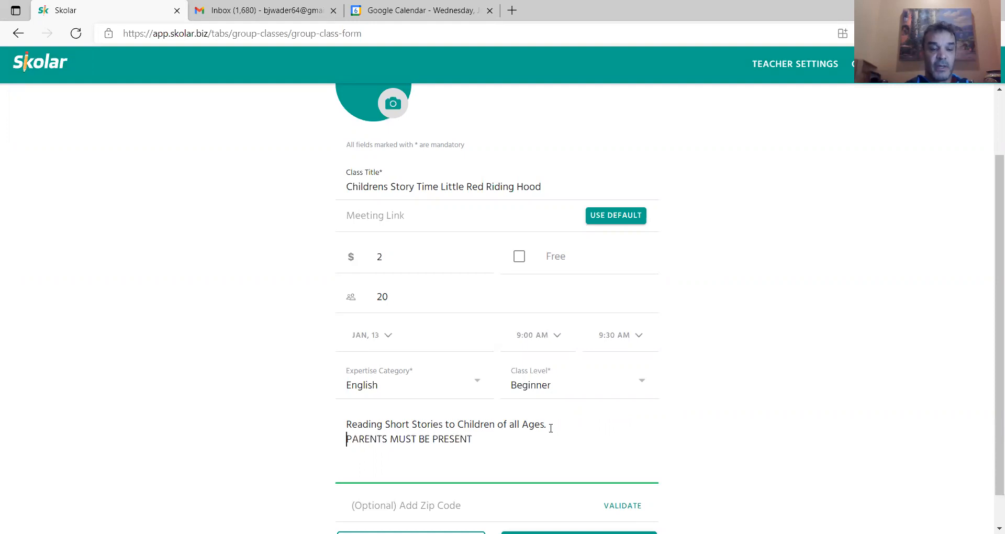
{"action": "type", "text": "*****"}
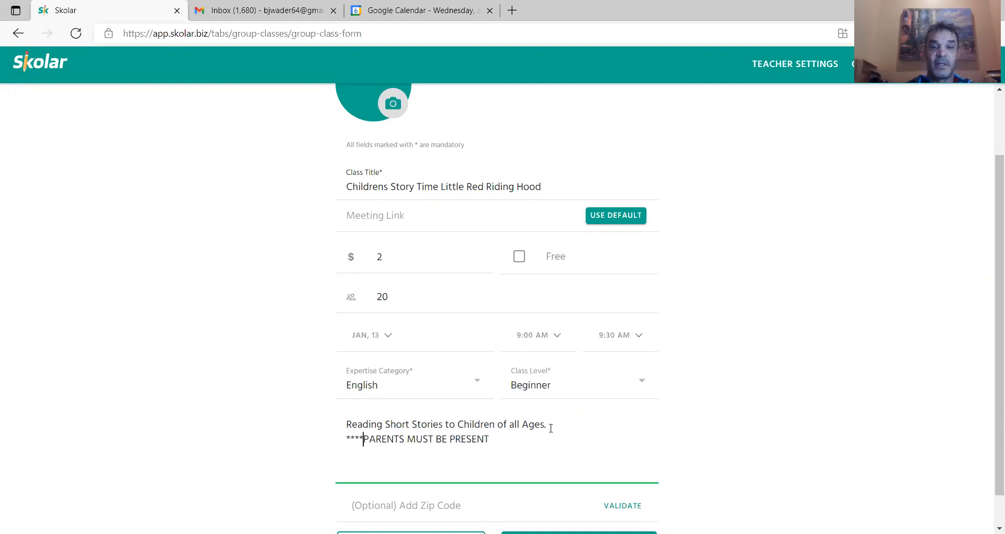
{"action": "left_click", "coordinate": [539, 440]}
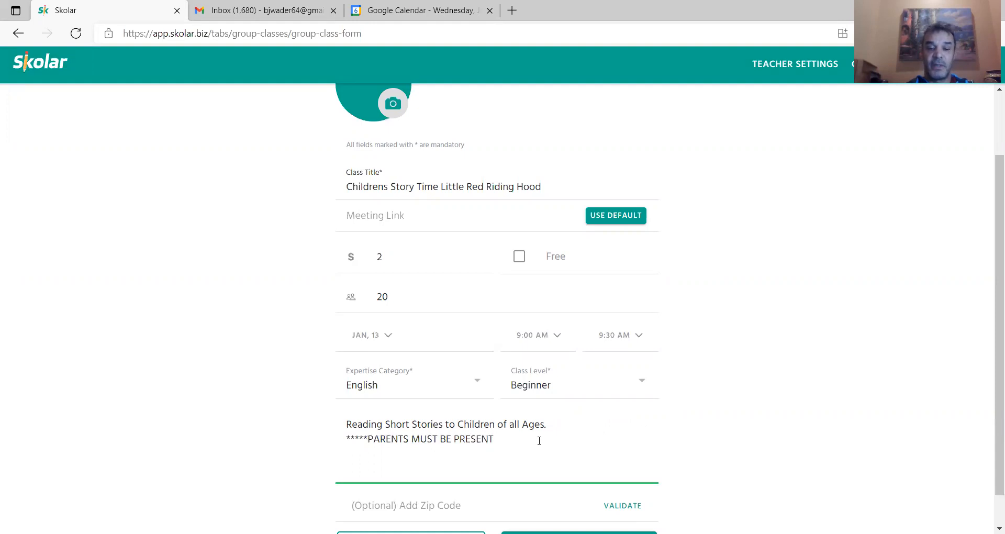
{"action": "type", "text": "*****"}
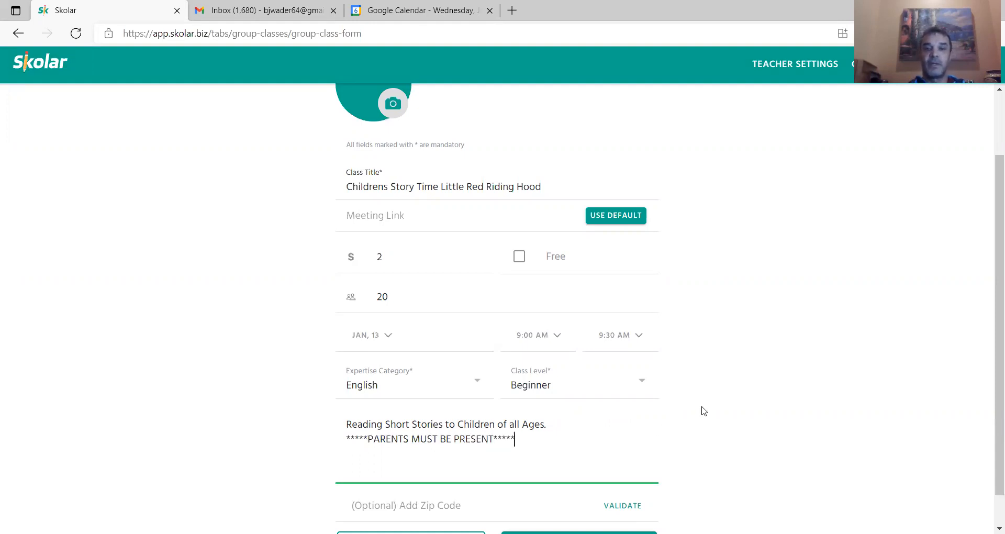
Step: Copy the class title, switch to Google Calendar, and create an event with that title on January 13, 2022, from 9:00am to 9:30am
{"action": "scroll", "coordinate": [705, 411], "scroll_direction": "up", "scroll_amount": 2}
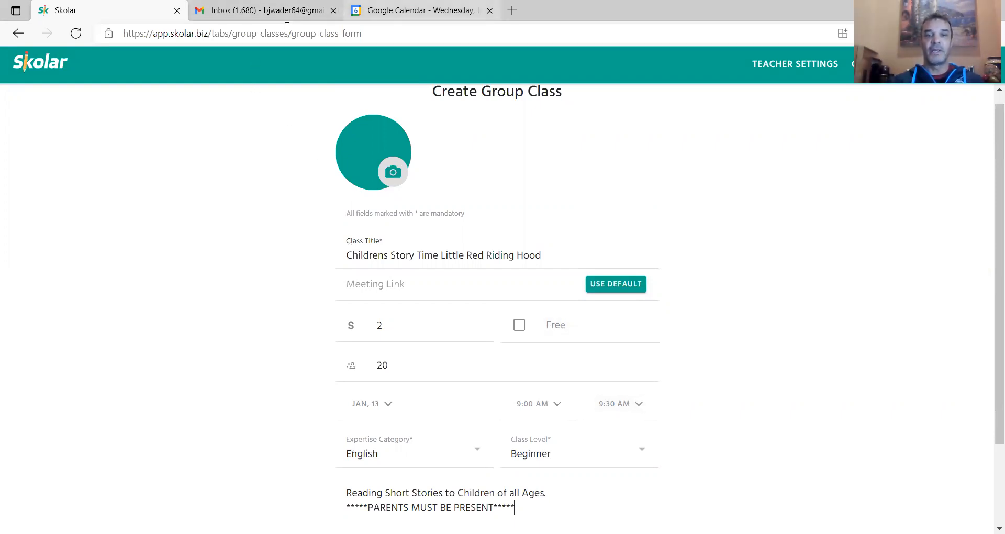
{"action": "left_click_drag", "start_coordinate": [543, 255], "coordinate": [345, 255]}
{"action": "key", "text": "ctrl+c"}
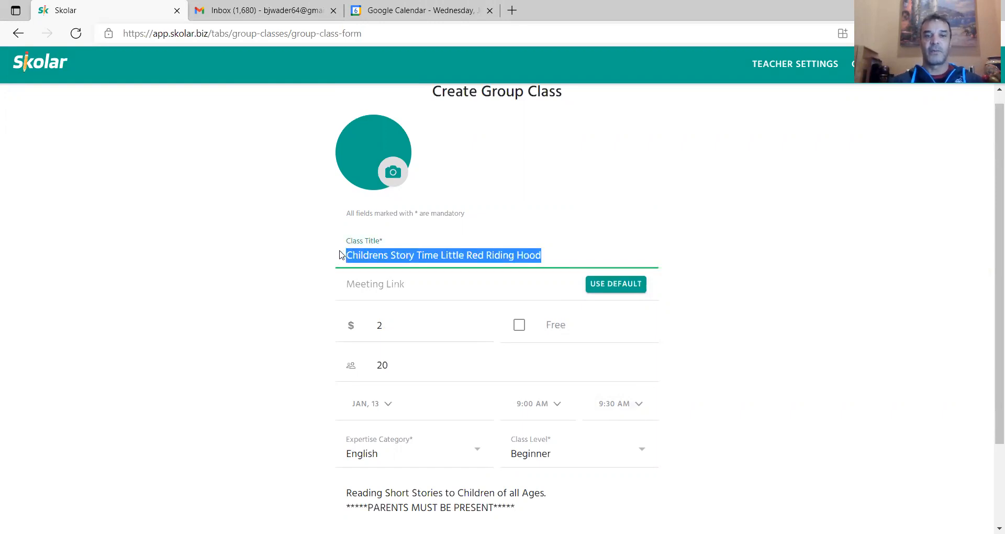
{"action": "left_click", "coordinate": [378, 21]}
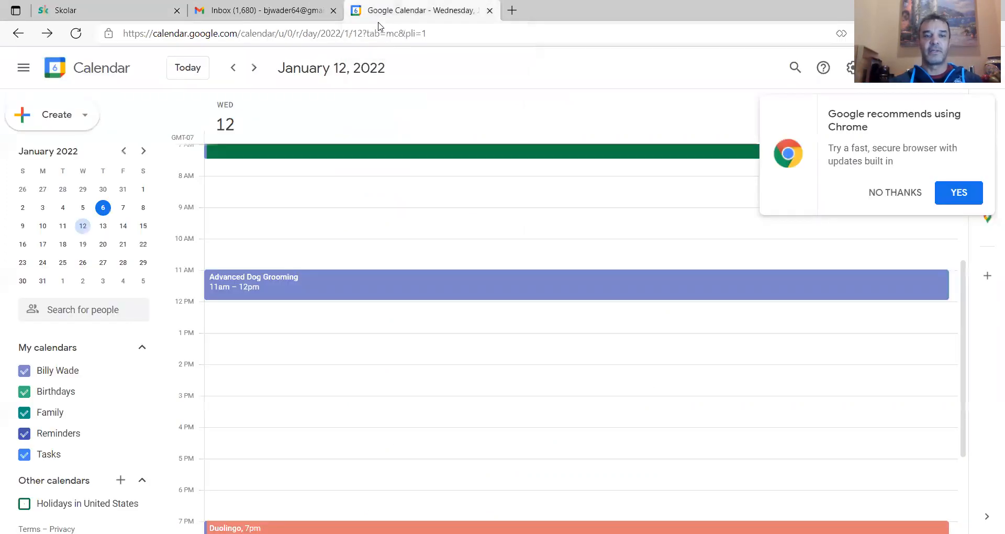
{"action": "left_click", "coordinate": [104, 230]}
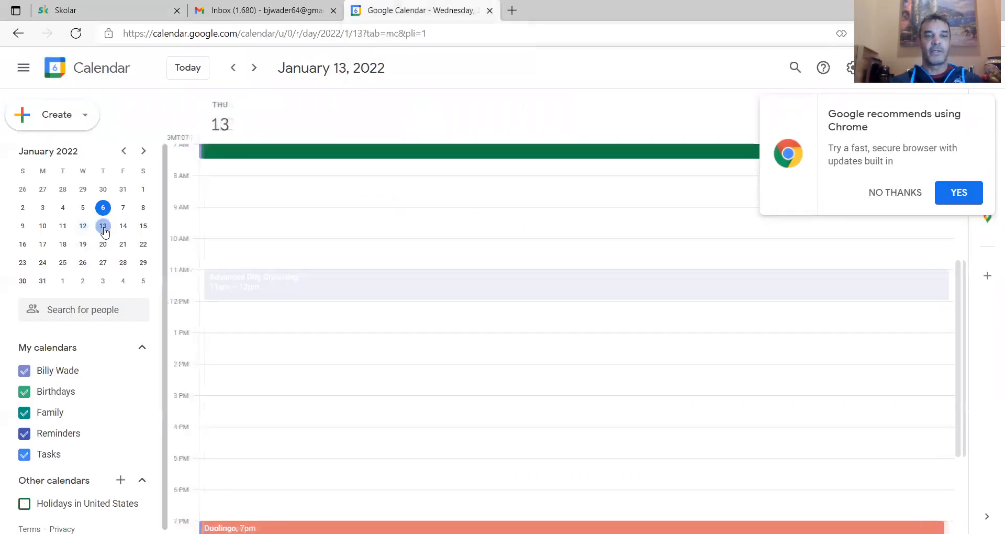
{"action": "left_click", "coordinate": [224, 225]}
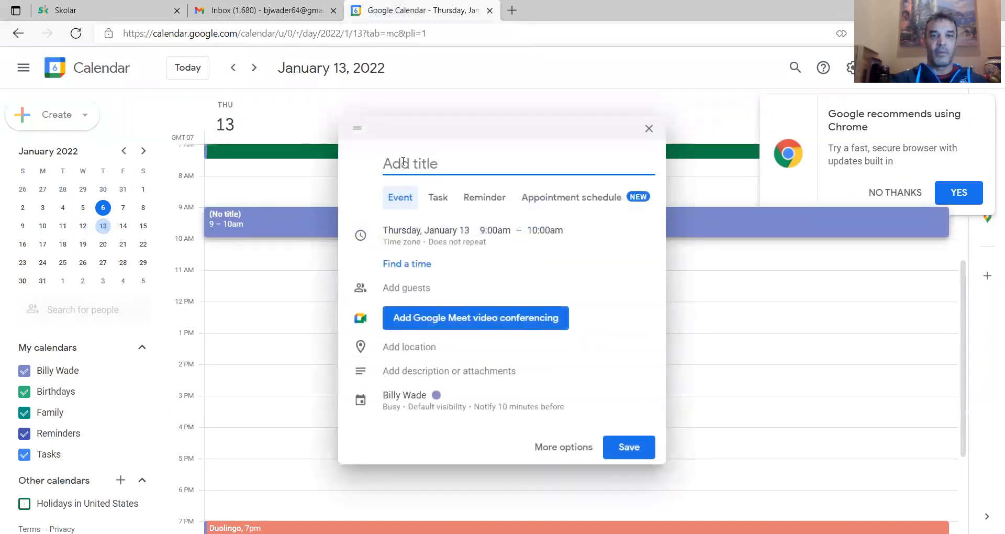
{"action": "key", "text": "ctrl+v"}
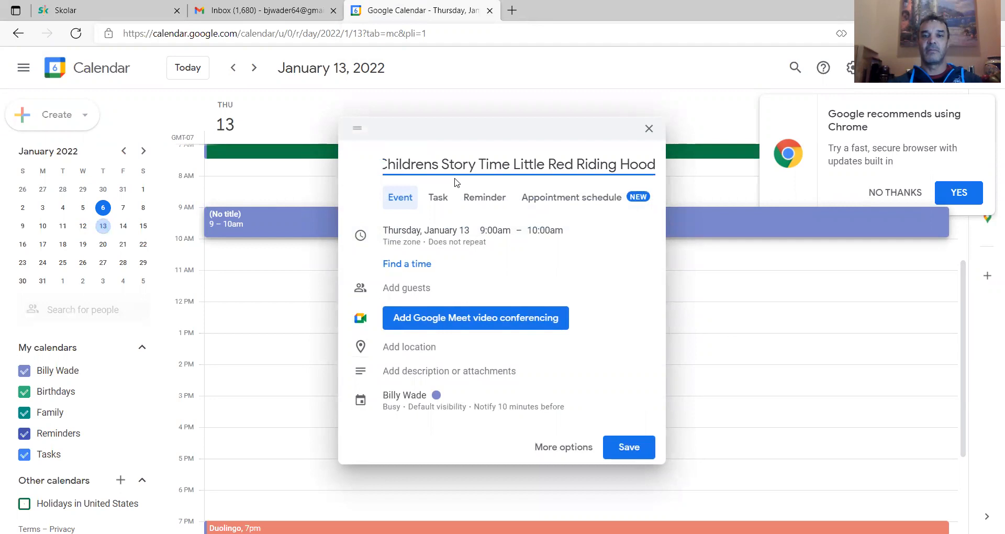
{"action": "left_click", "coordinate": [544, 232]}
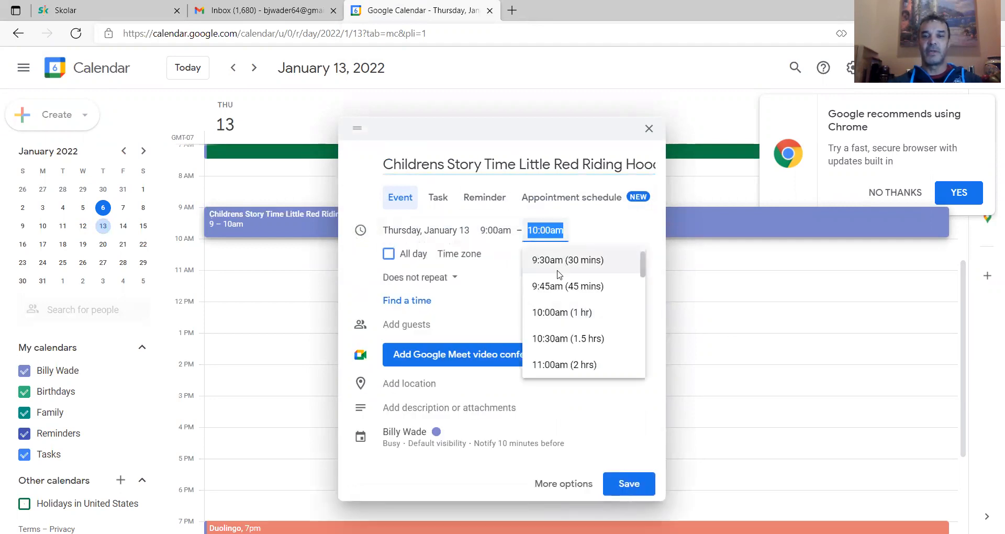
{"action": "left_click", "coordinate": [561, 260]}
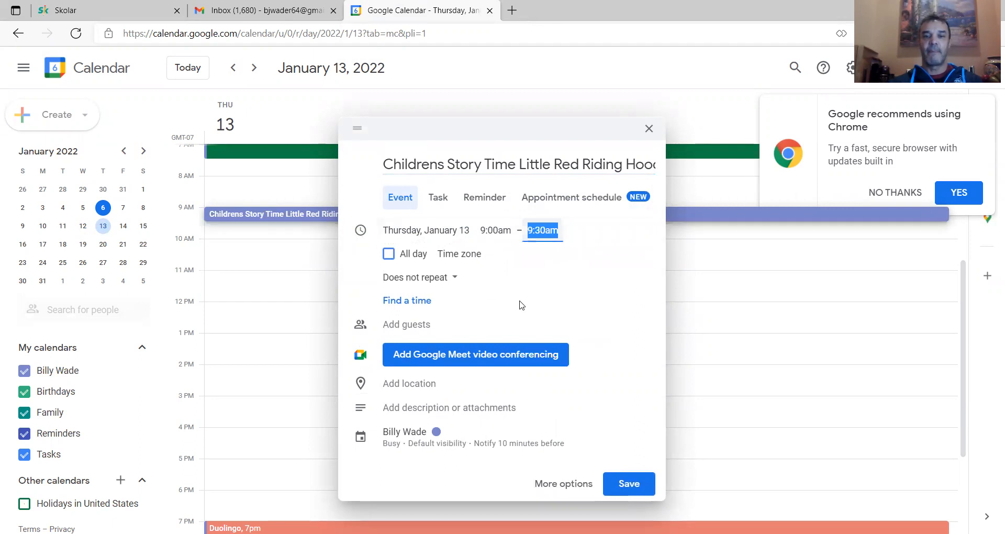
Step: Add Google Meet video conferencing to the story time event, copying its meeting information before saving the event
{"action": "left_click", "coordinate": [470, 356]}
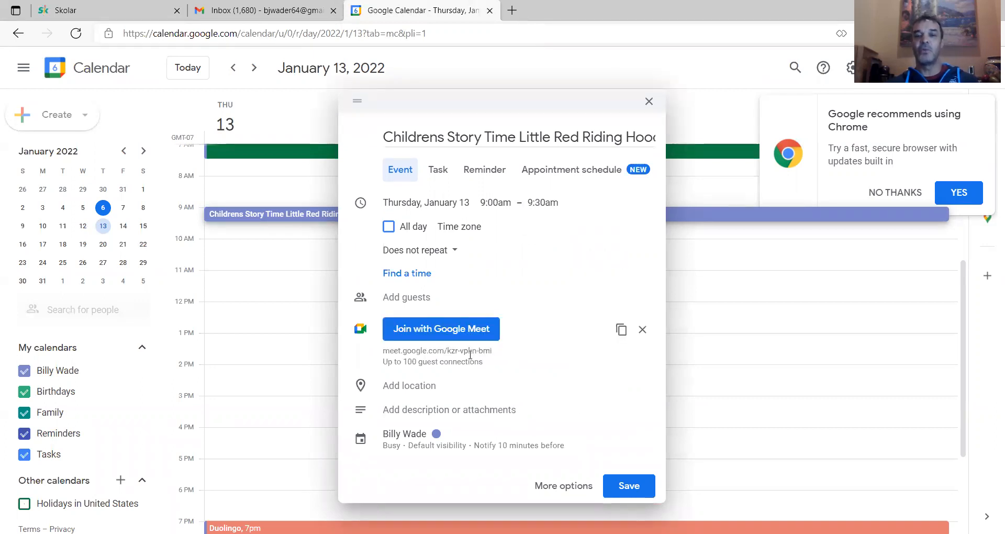
{"action": "left_click", "coordinate": [620, 329]}
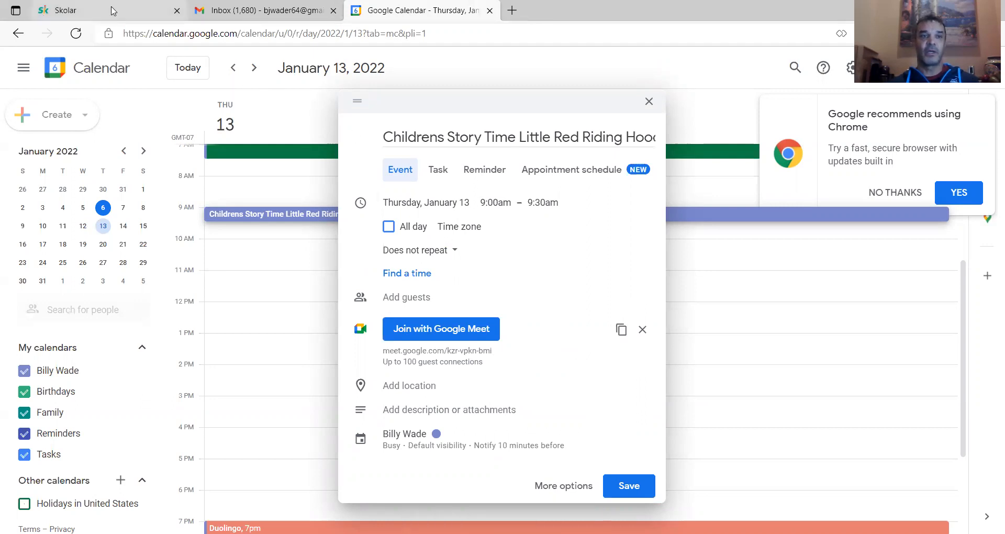
{"action": "left_click", "coordinate": [630, 488]}
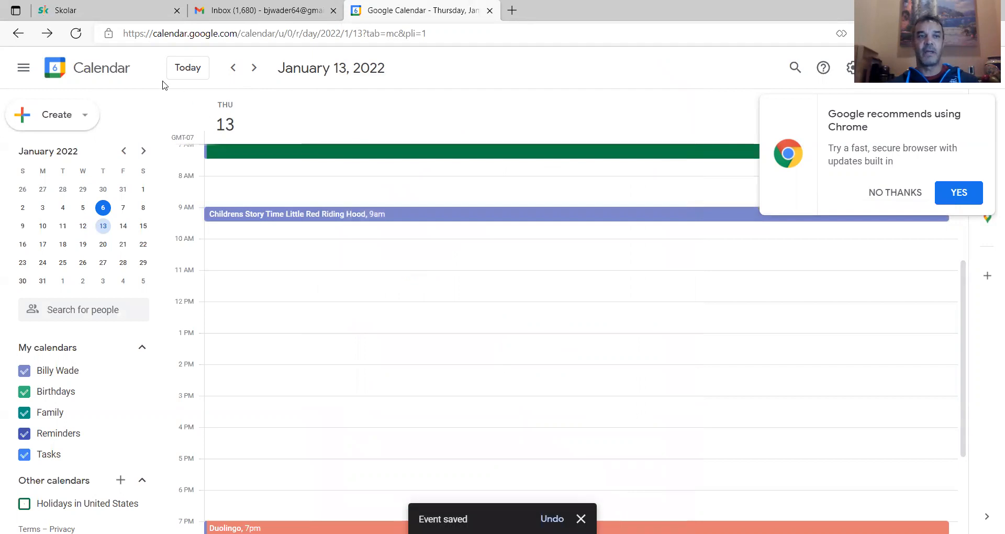
Step: Return to the Skolar group class form and paste the copied Google Meet information as the meeting link
{"action": "left_click", "coordinate": [86, 7]}
{"action": "left_click", "coordinate": [417, 285]}
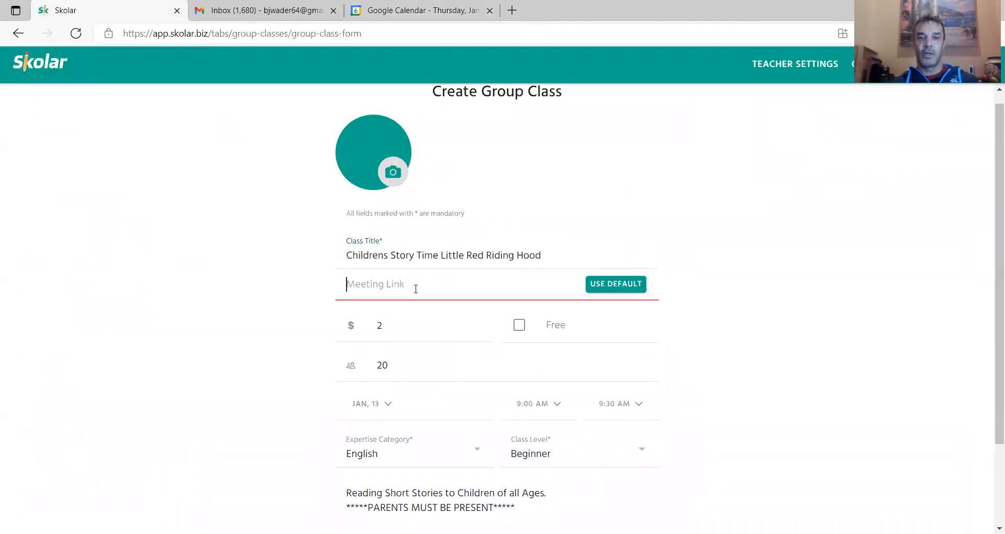
{"action": "key", "text": "ctrl+v"}
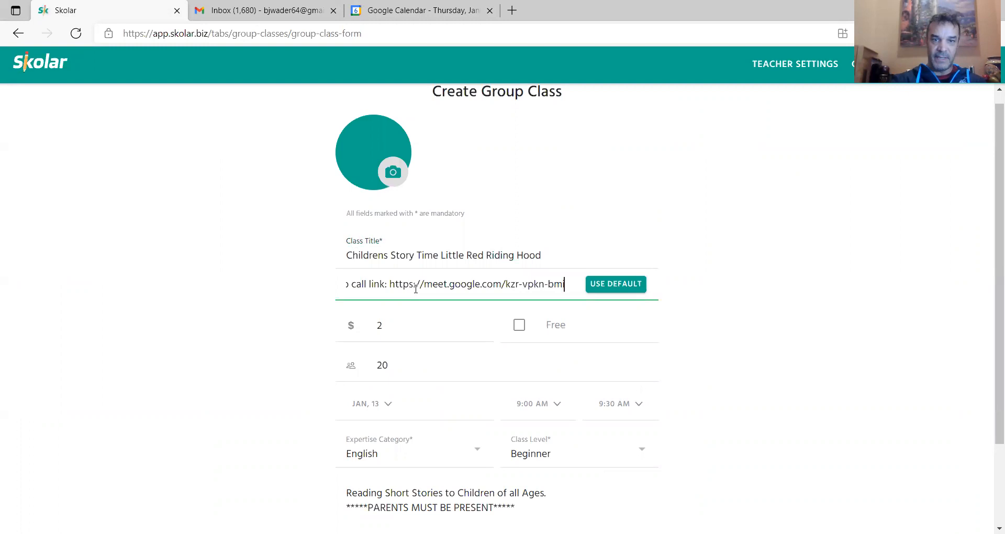
{"action": "left_click", "coordinate": [710, 304]}
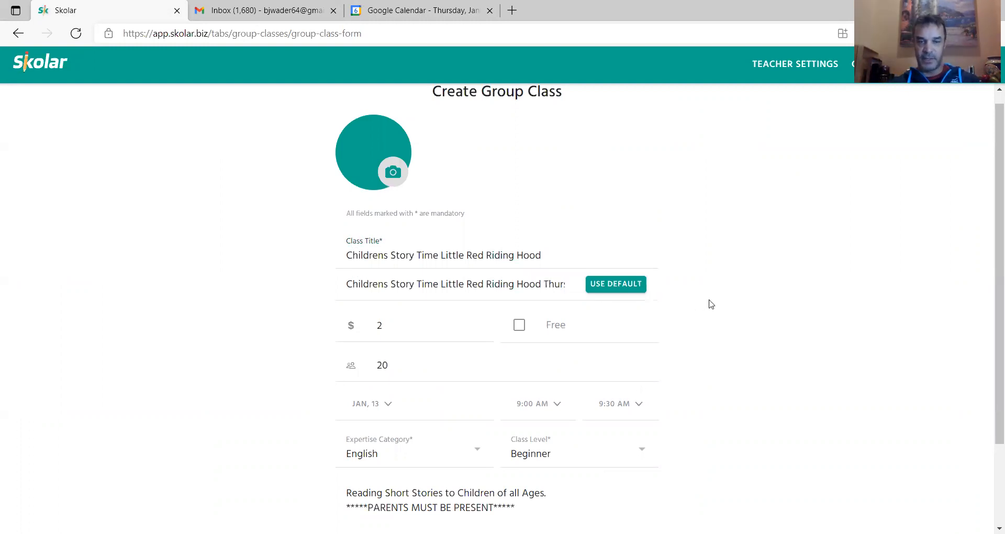
Step: Load the "Little Red Rding Hood" picture from the Pictures folder into the image editor for the class image
{"action": "left_click", "coordinate": [394, 175]}
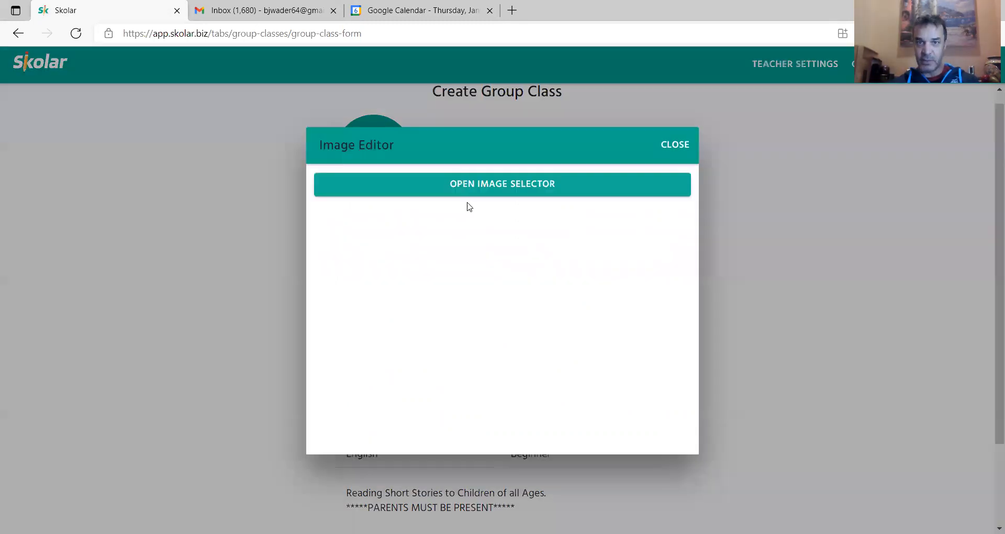
{"action": "left_click", "coordinate": [500, 187]}
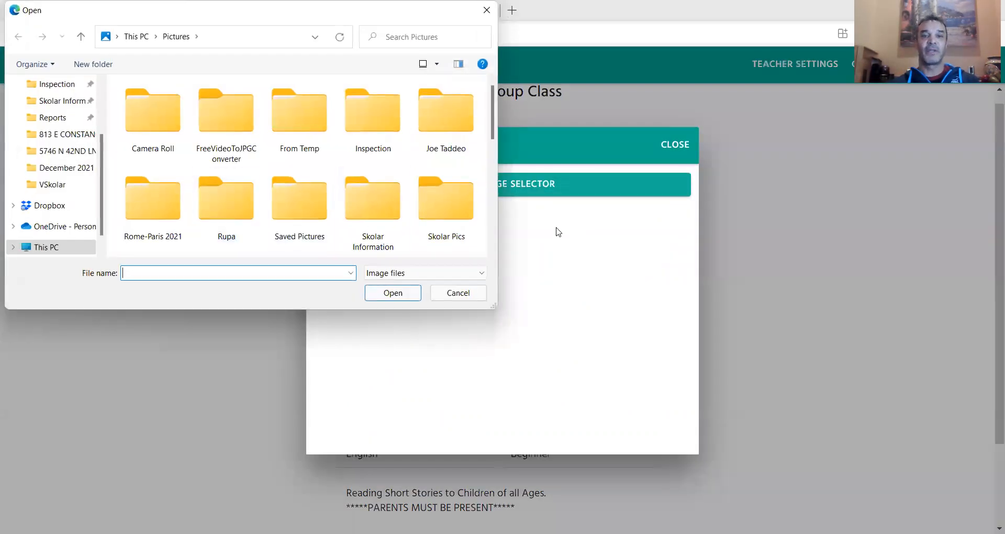
{"action": "left_click", "coordinate": [493, 193]}
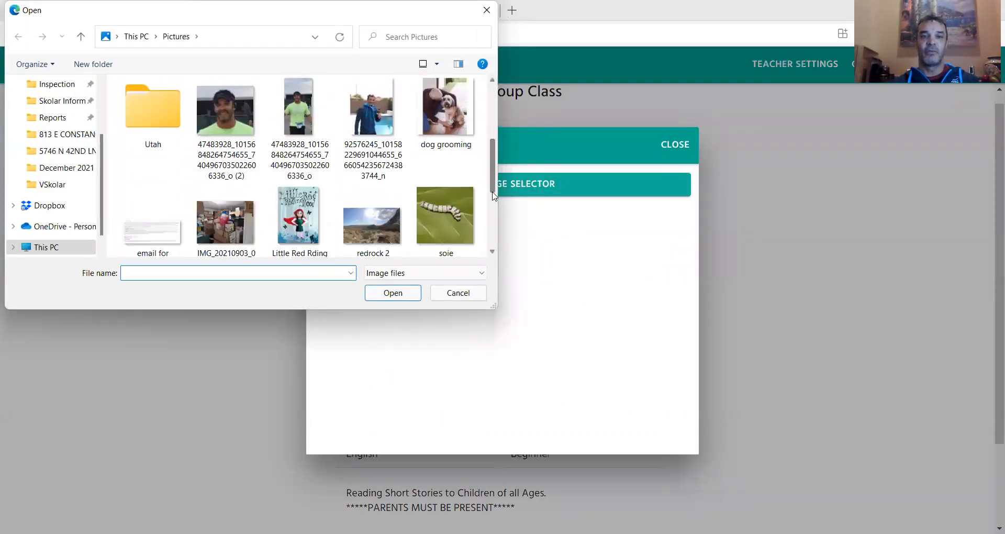
{"action": "left_click", "coordinate": [301, 214]}
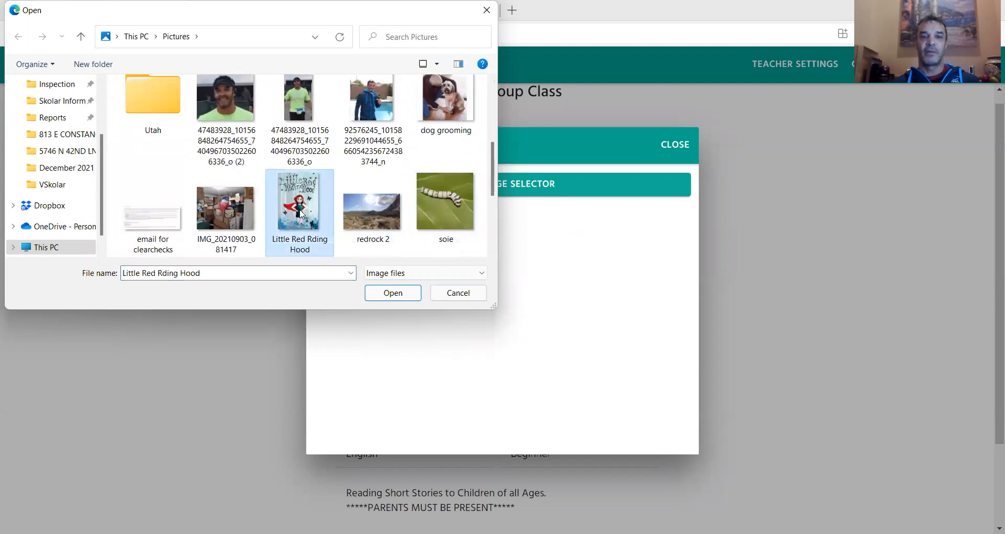
{"action": "double_click", "coordinate": [301, 213]}
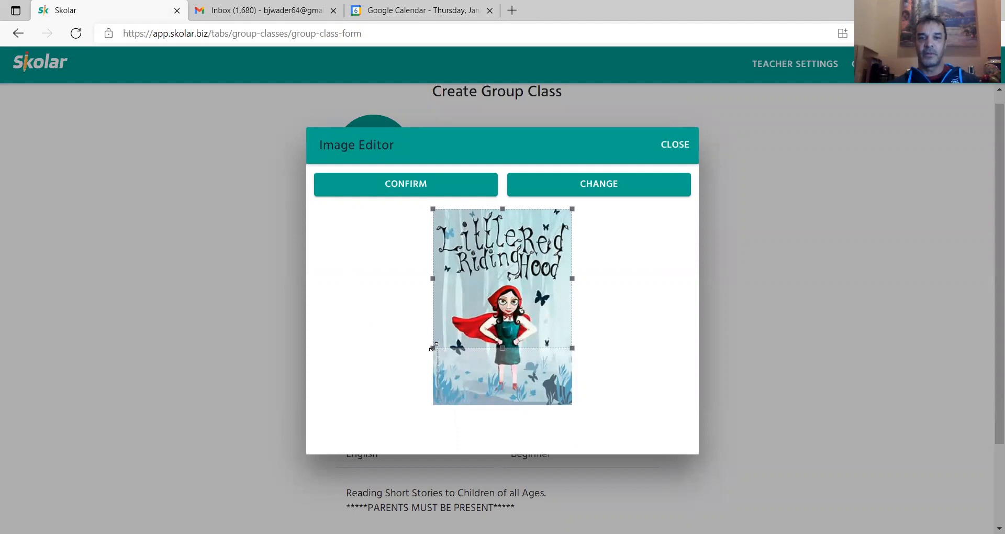
Step: Accept the cropped Little Red Riding Hood picture as the class image and submit the completed group class
{"action": "left_click", "coordinate": [401, 185]}
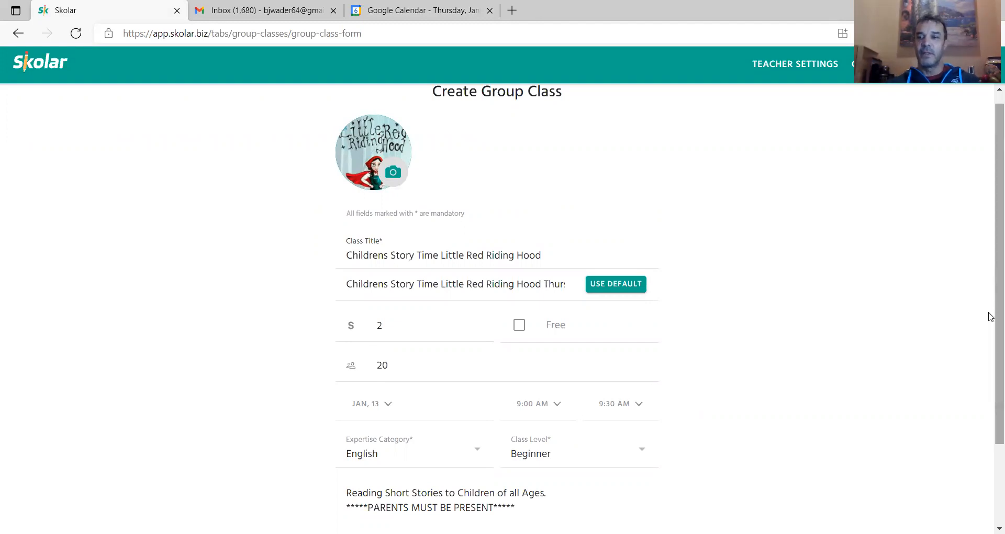
{"action": "mouse_move", "coordinate": [988, 310]}
{"action": "left_mouse_down"}
{"action": "mouse_move", "coordinate": [991, 404]}
{"action": "mouse_move", "coordinate": [990, 327]}
{"action": "left_mouse_up"}
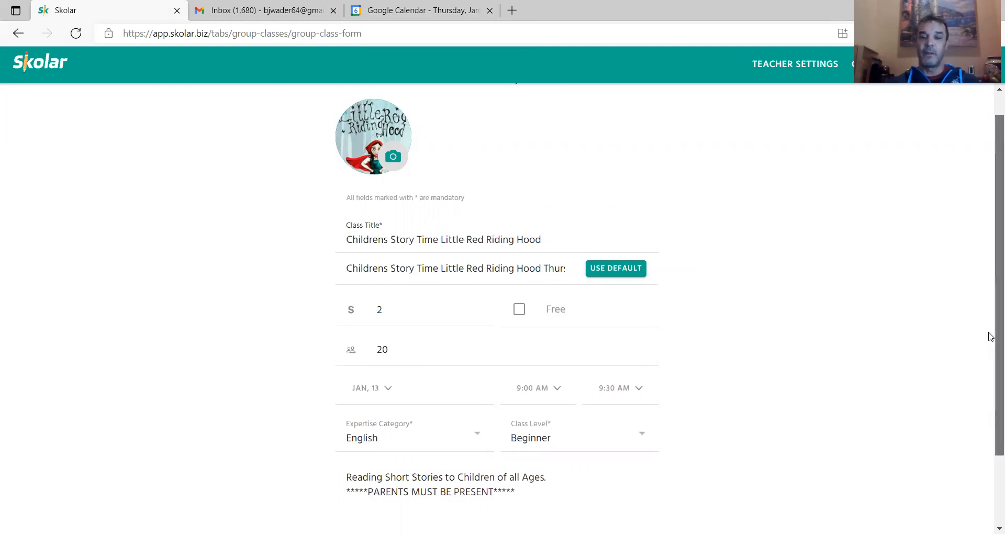
{"action": "scroll", "coordinate": [991, 336], "scroll_direction": "down", "scroll_amount": 2}
{"action": "left_click", "coordinate": [610, 510]}
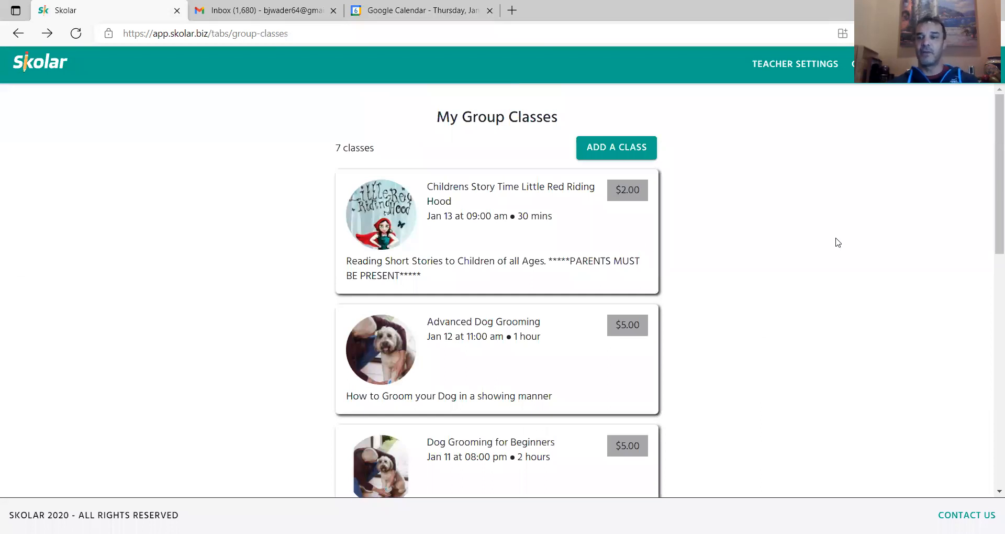
Step: Look through the group classes list and view the details of the upcoming Basket Weaving for Beginners class in the teacher settings
{"action": "left_click_drag", "start_coordinate": [991, 257], "coordinate": [991, 495]}
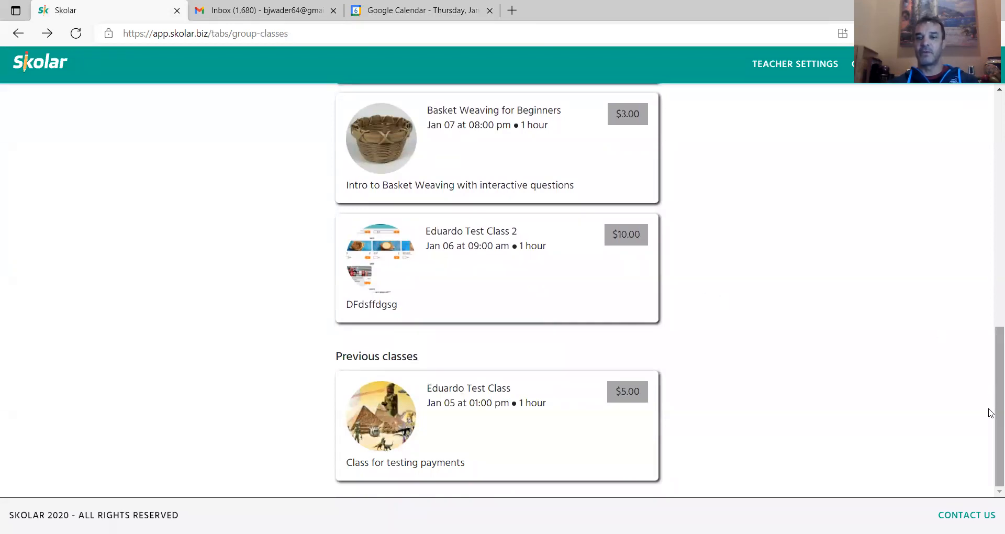
{"action": "left_click_drag", "start_coordinate": [991, 416], "coordinate": [991, 133]}
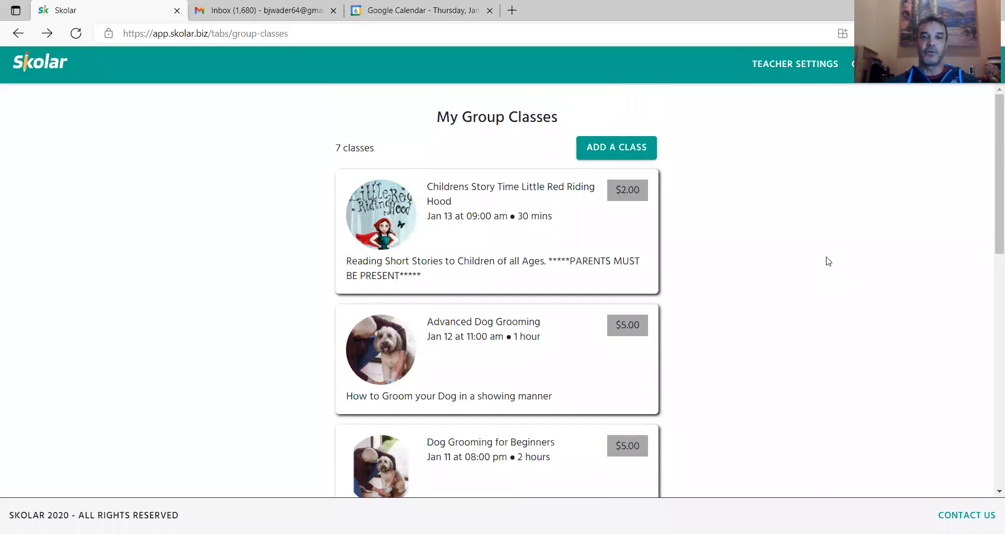
{"action": "left_click", "coordinate": [798, 73]}
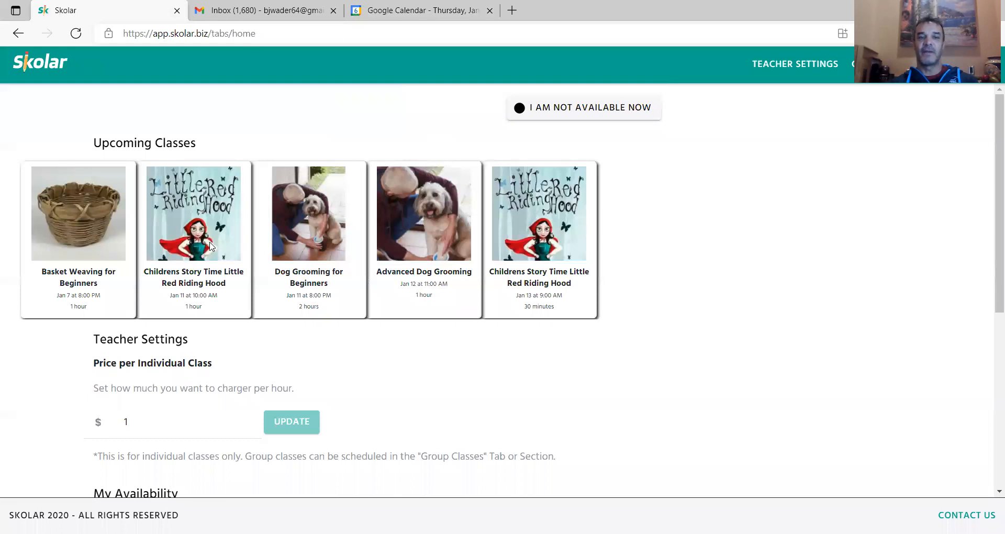
{"action": "left_click", "coordinate": [101, 234]}
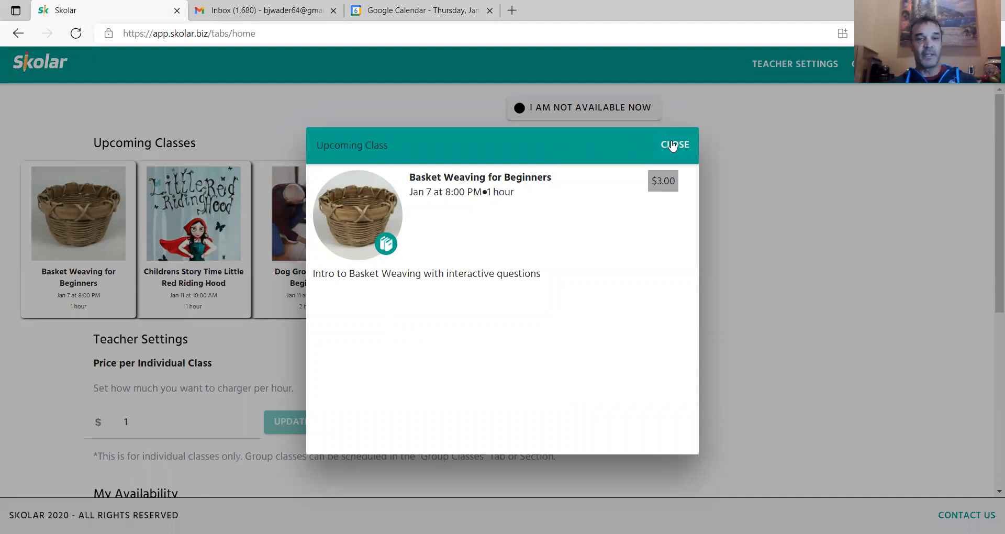
{"action": "left_click", "coordinate": [672, 146]}
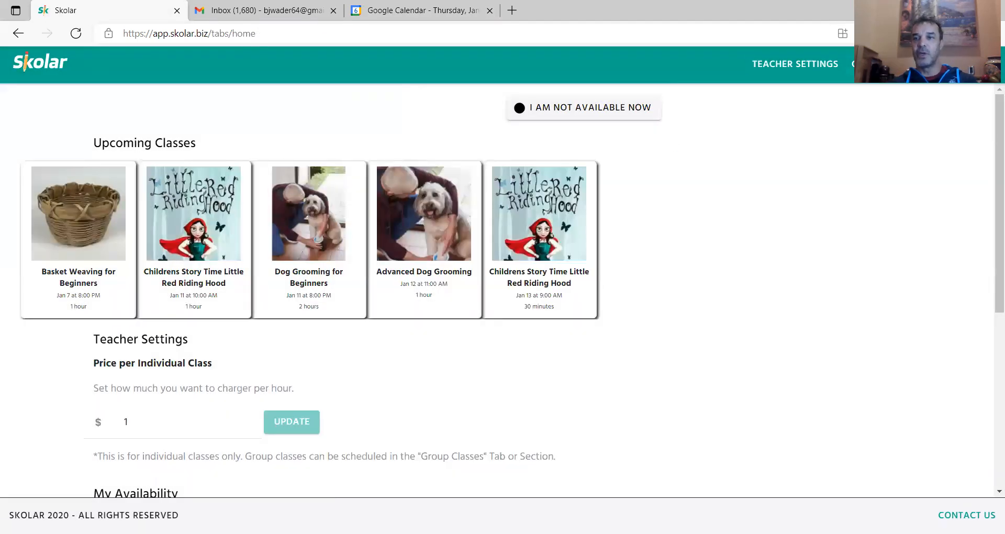
Step: Review the saved details of the January 11 Little Red Riding Hood group class and return to the teacher settings without editing
{"action": "left_click", "coordinate": [887, 64]}
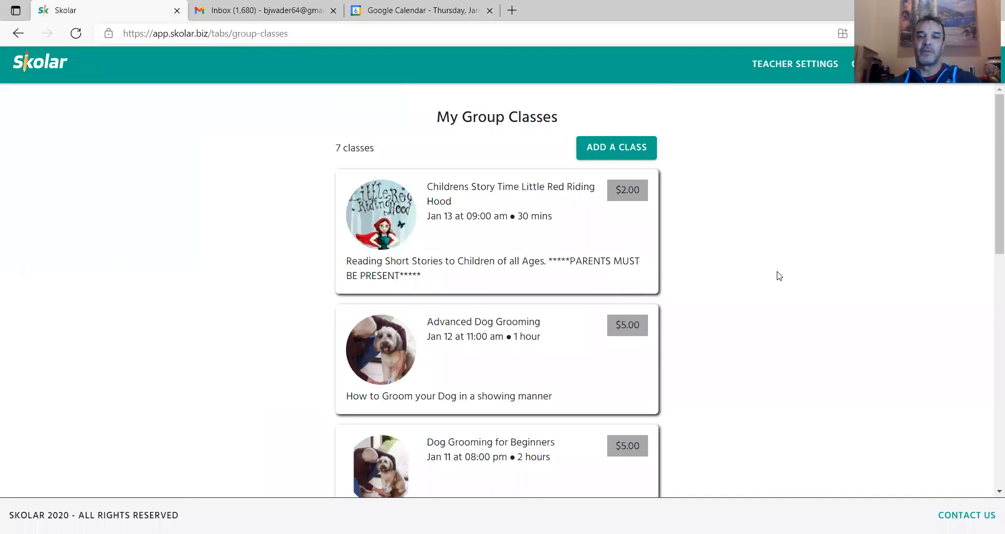
{"action": "scroll", "coordinate": [779, 276], "scroll_direction": "down", "scroll_amount": 5}
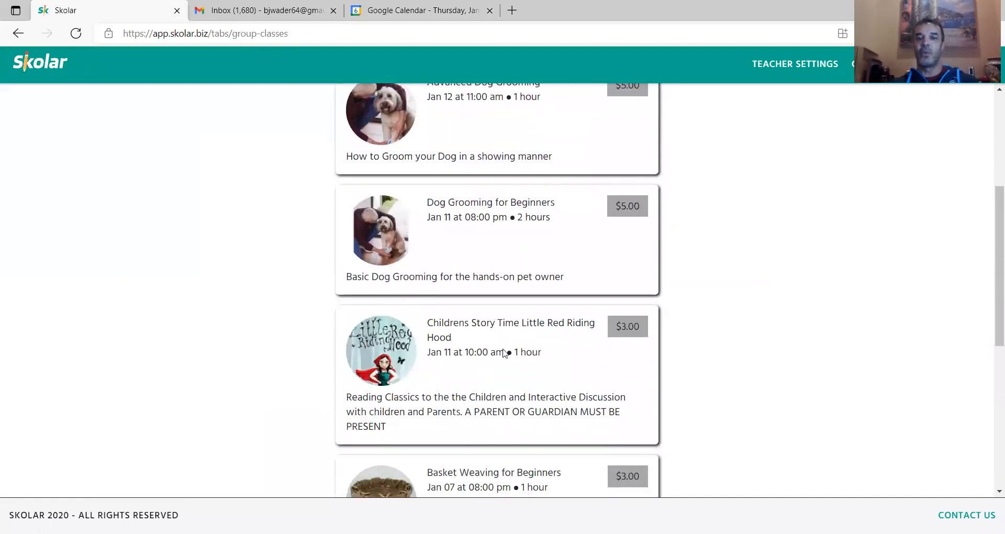
{"action": "left_click", "coordinate": [505, 354]}
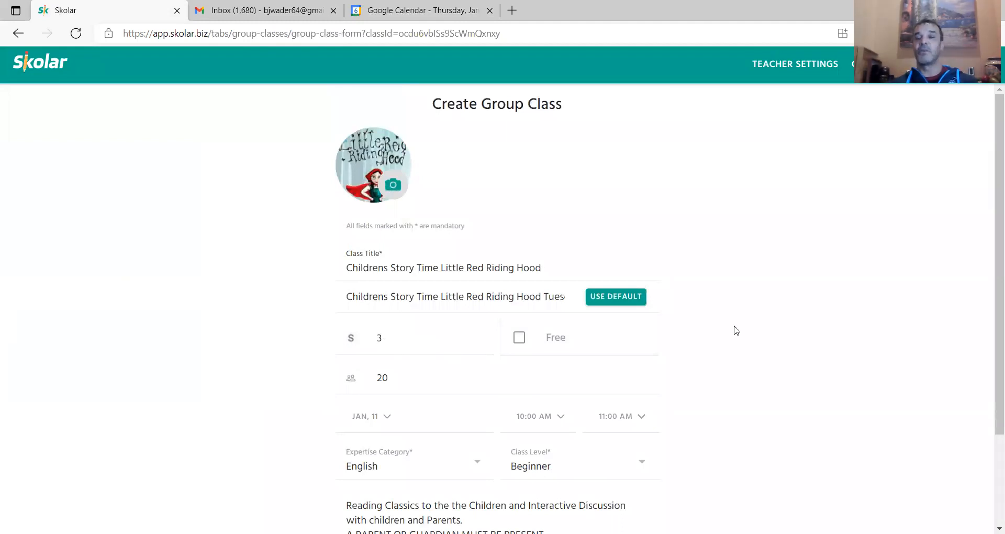
{"action": "scroll", "coordinate": [737, 331], "scroll_direction": "down", "scroll_amount": 3}
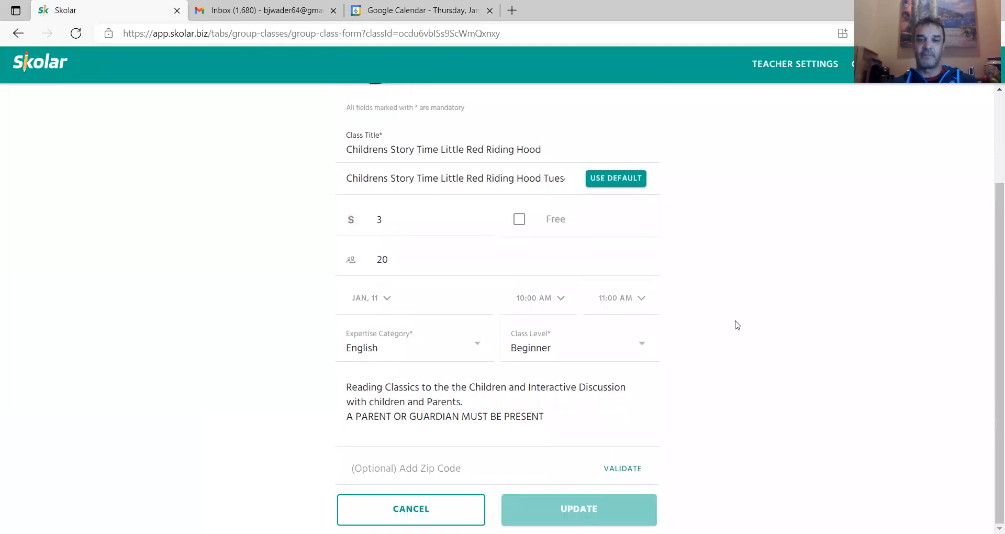
{"action": "left_click", "coordinate": [814, 70]}
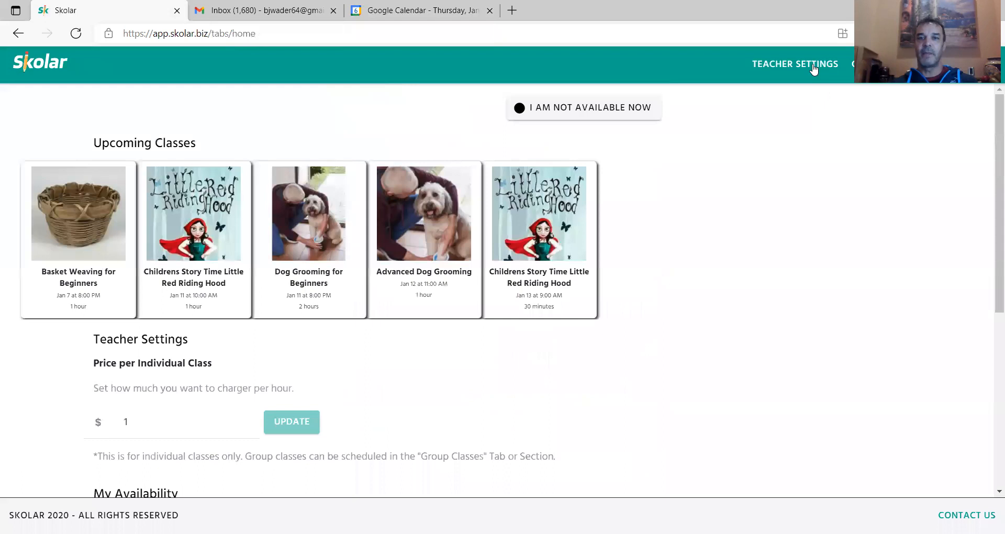